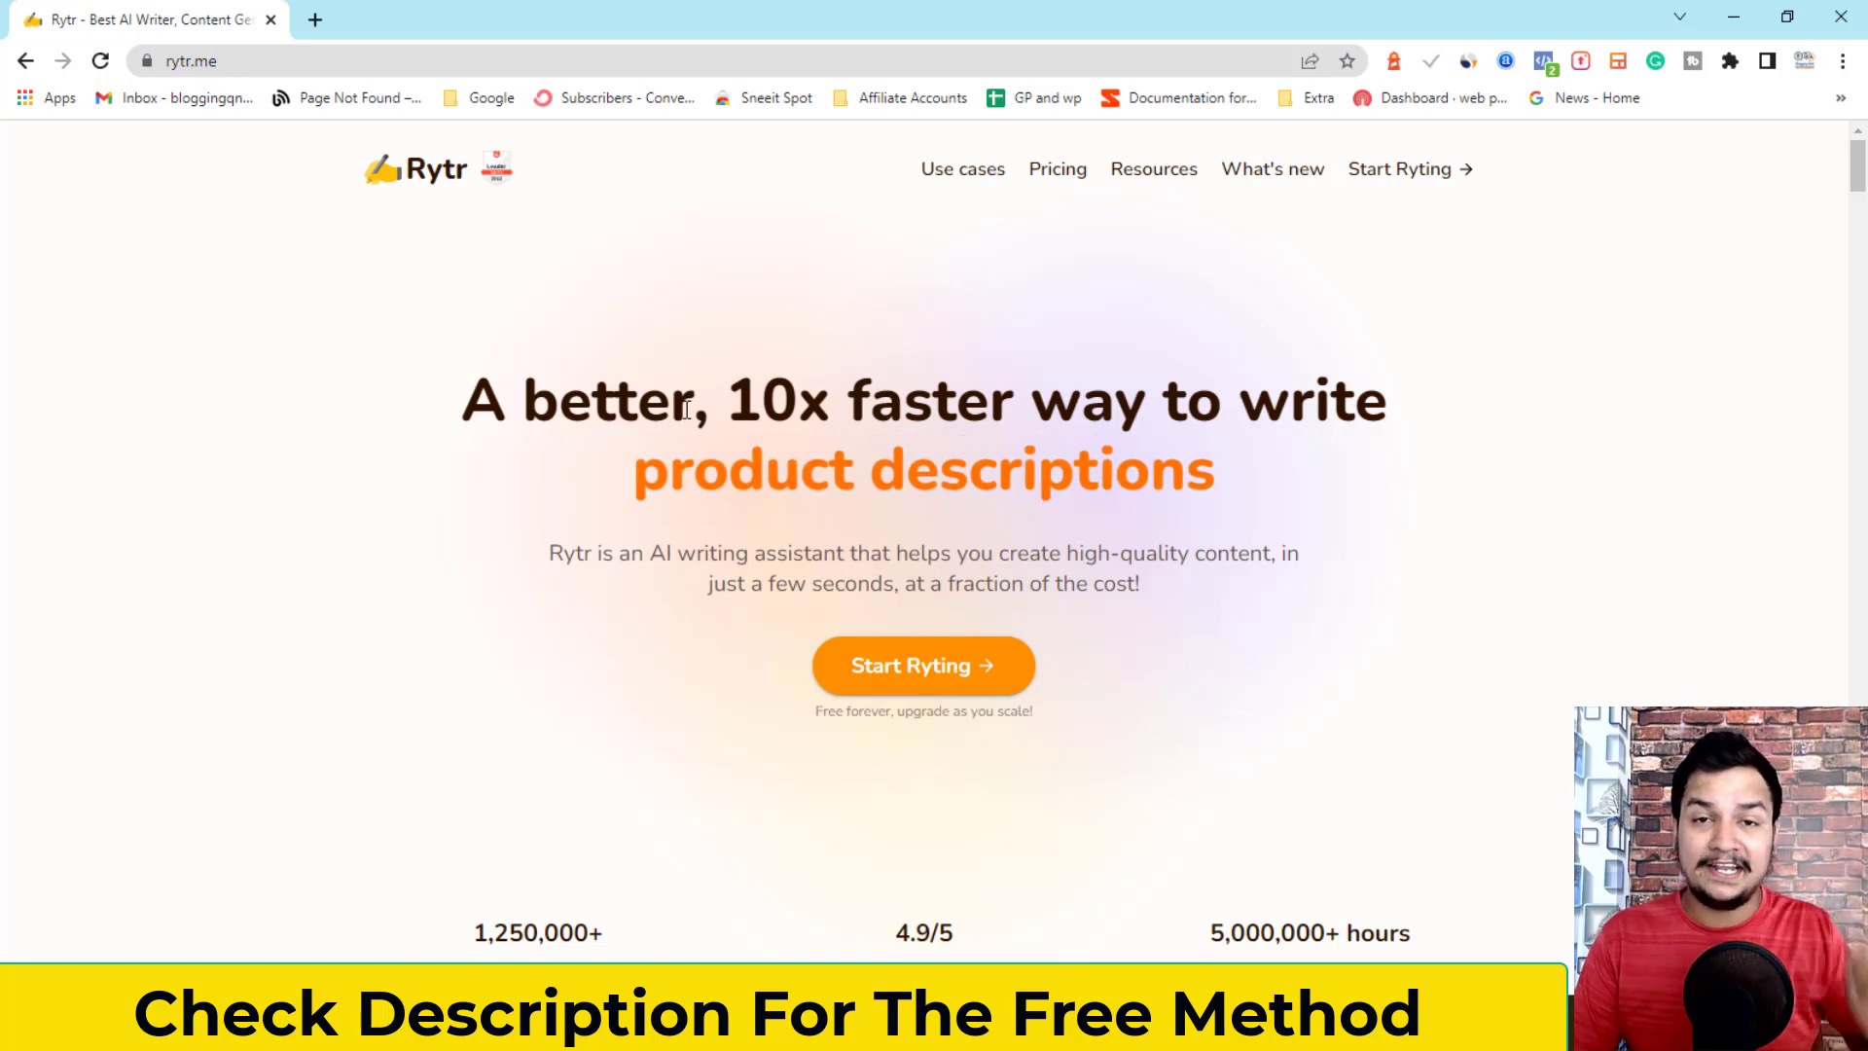
Start Ryting and sign in to Rytr with a Google account from the account chooser
{"action": "left_click", "coordinate": [898, 688]}
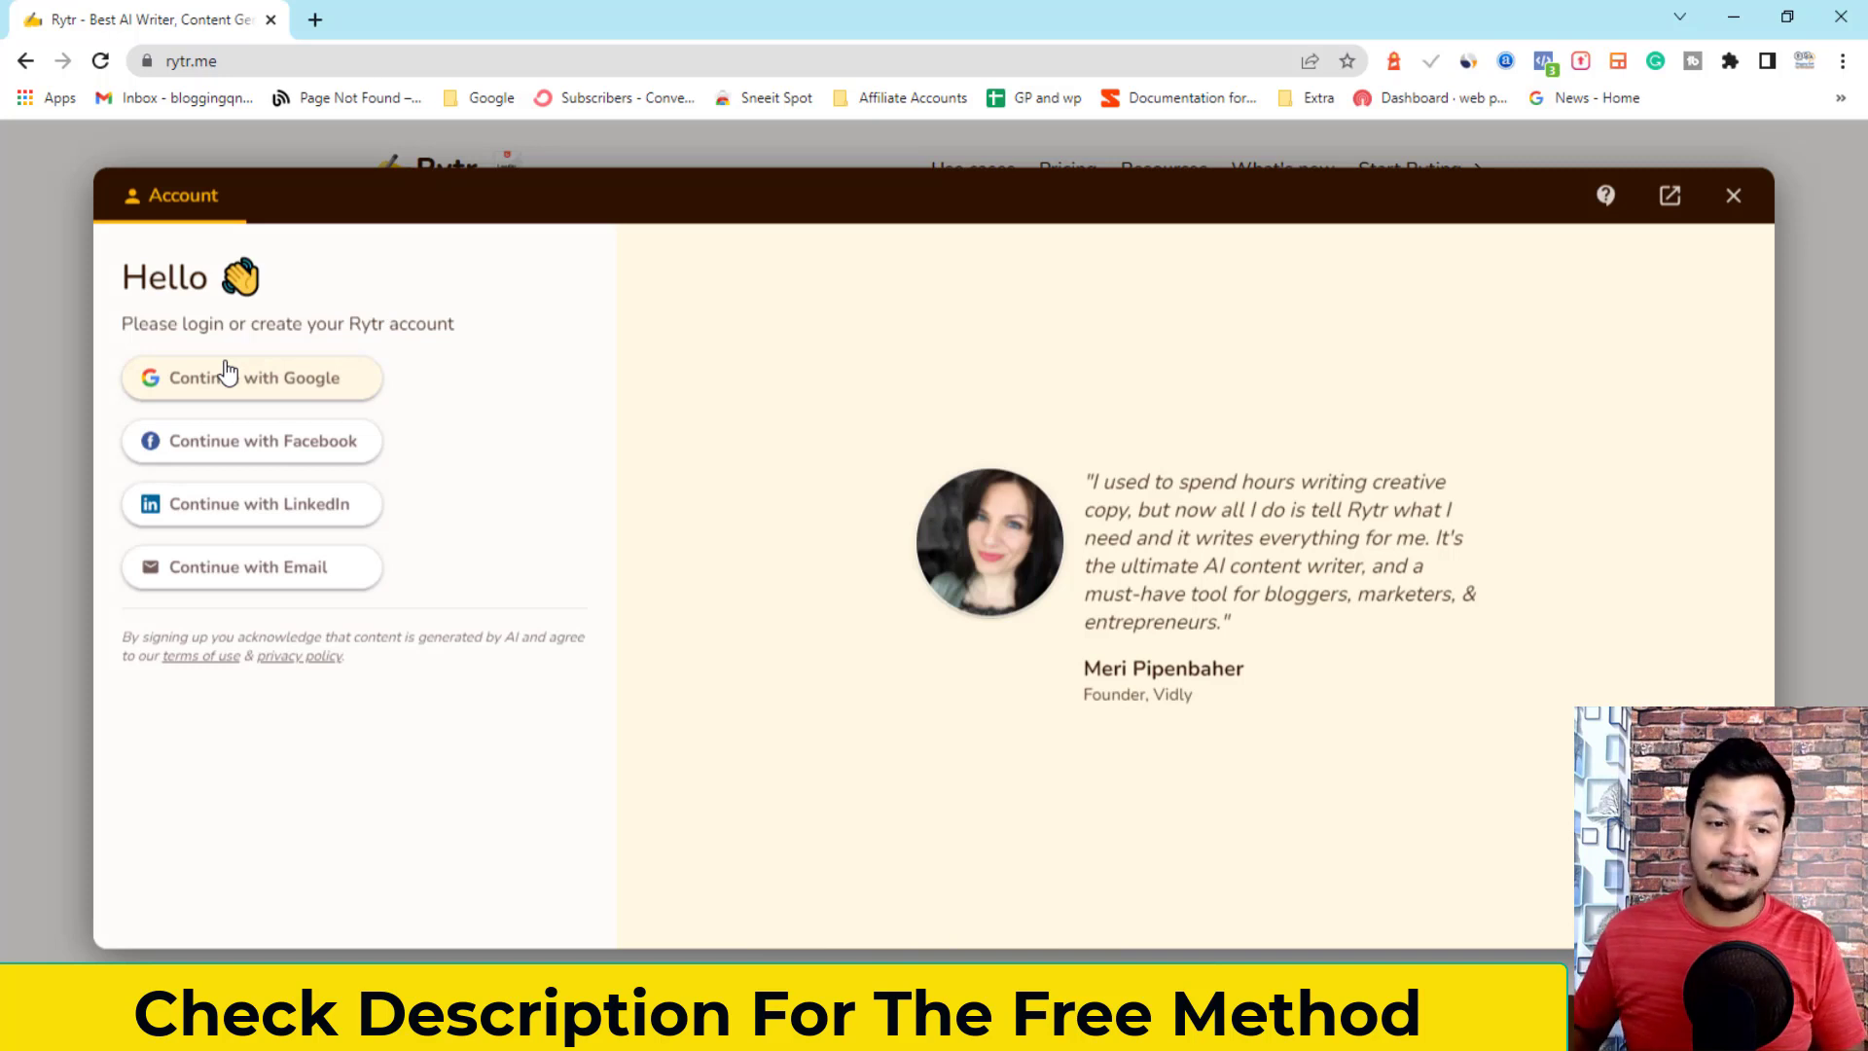
{"action": "left_click", "coordinate": [272, 376]}
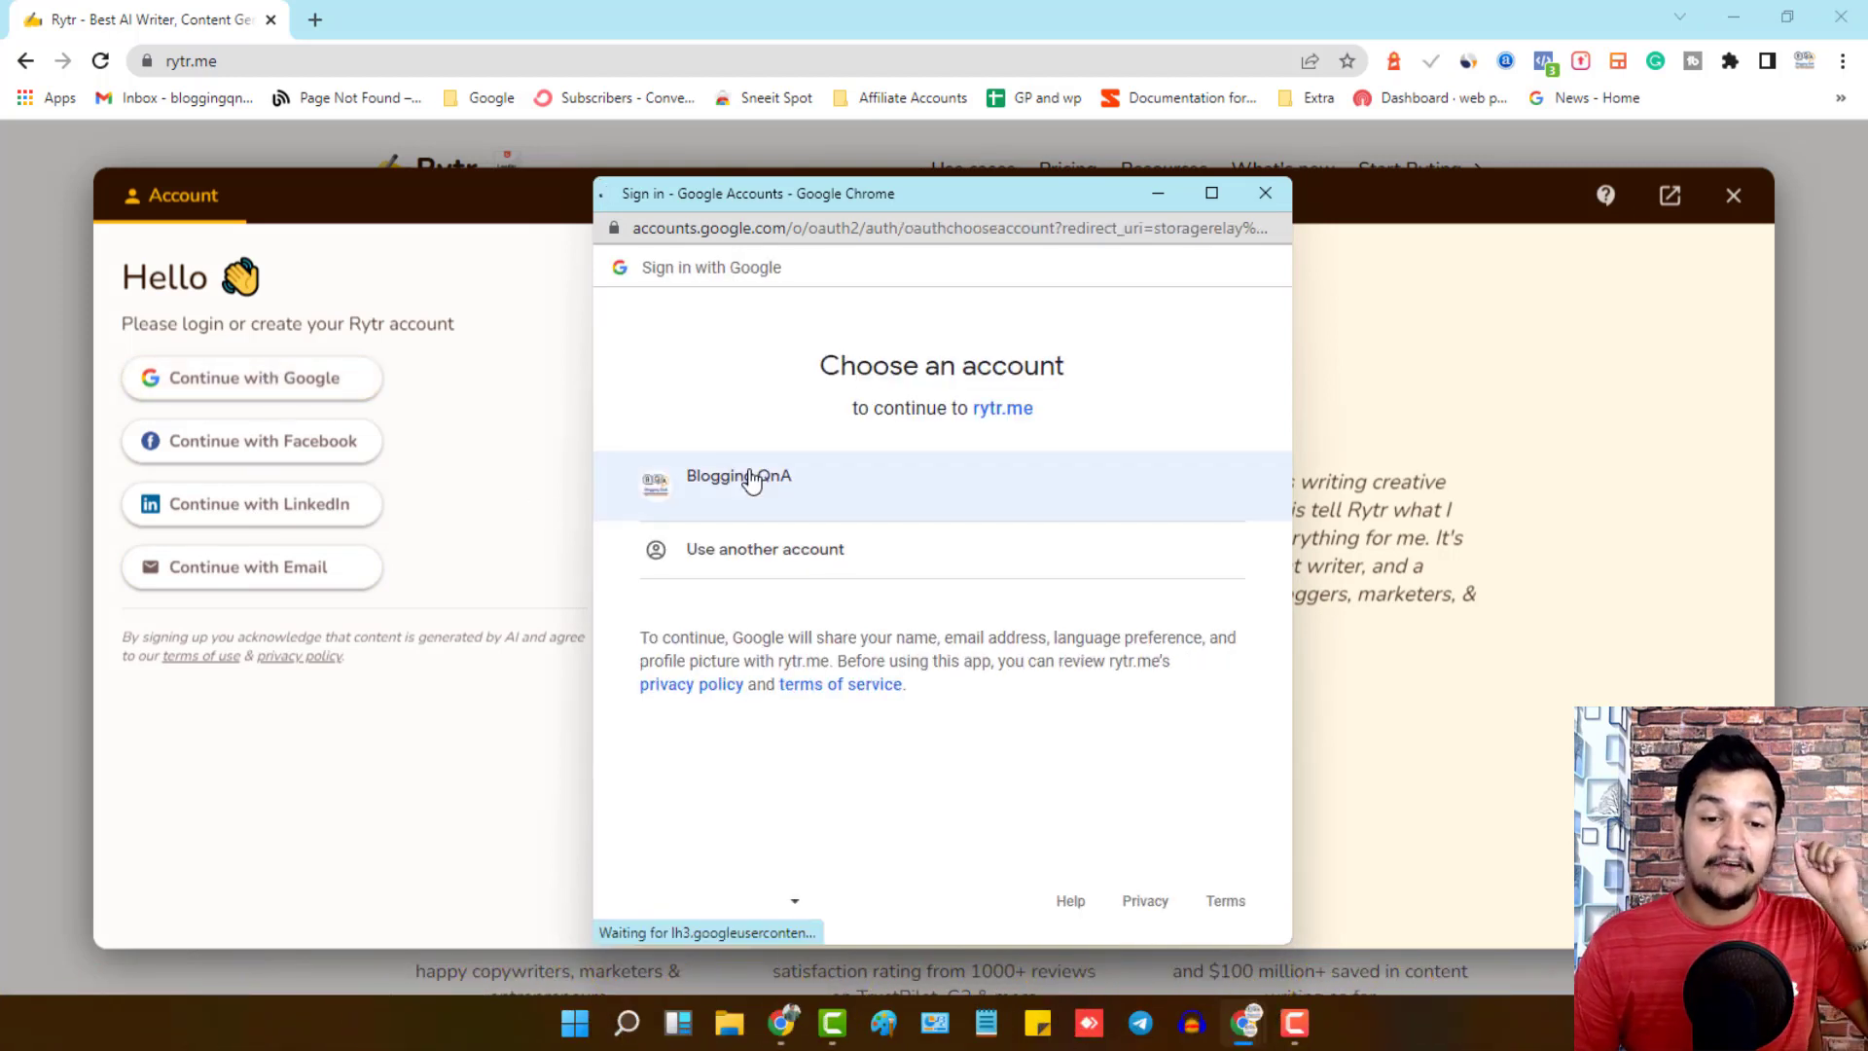
{"action": "left_click", "coordinate": [751, 476]}
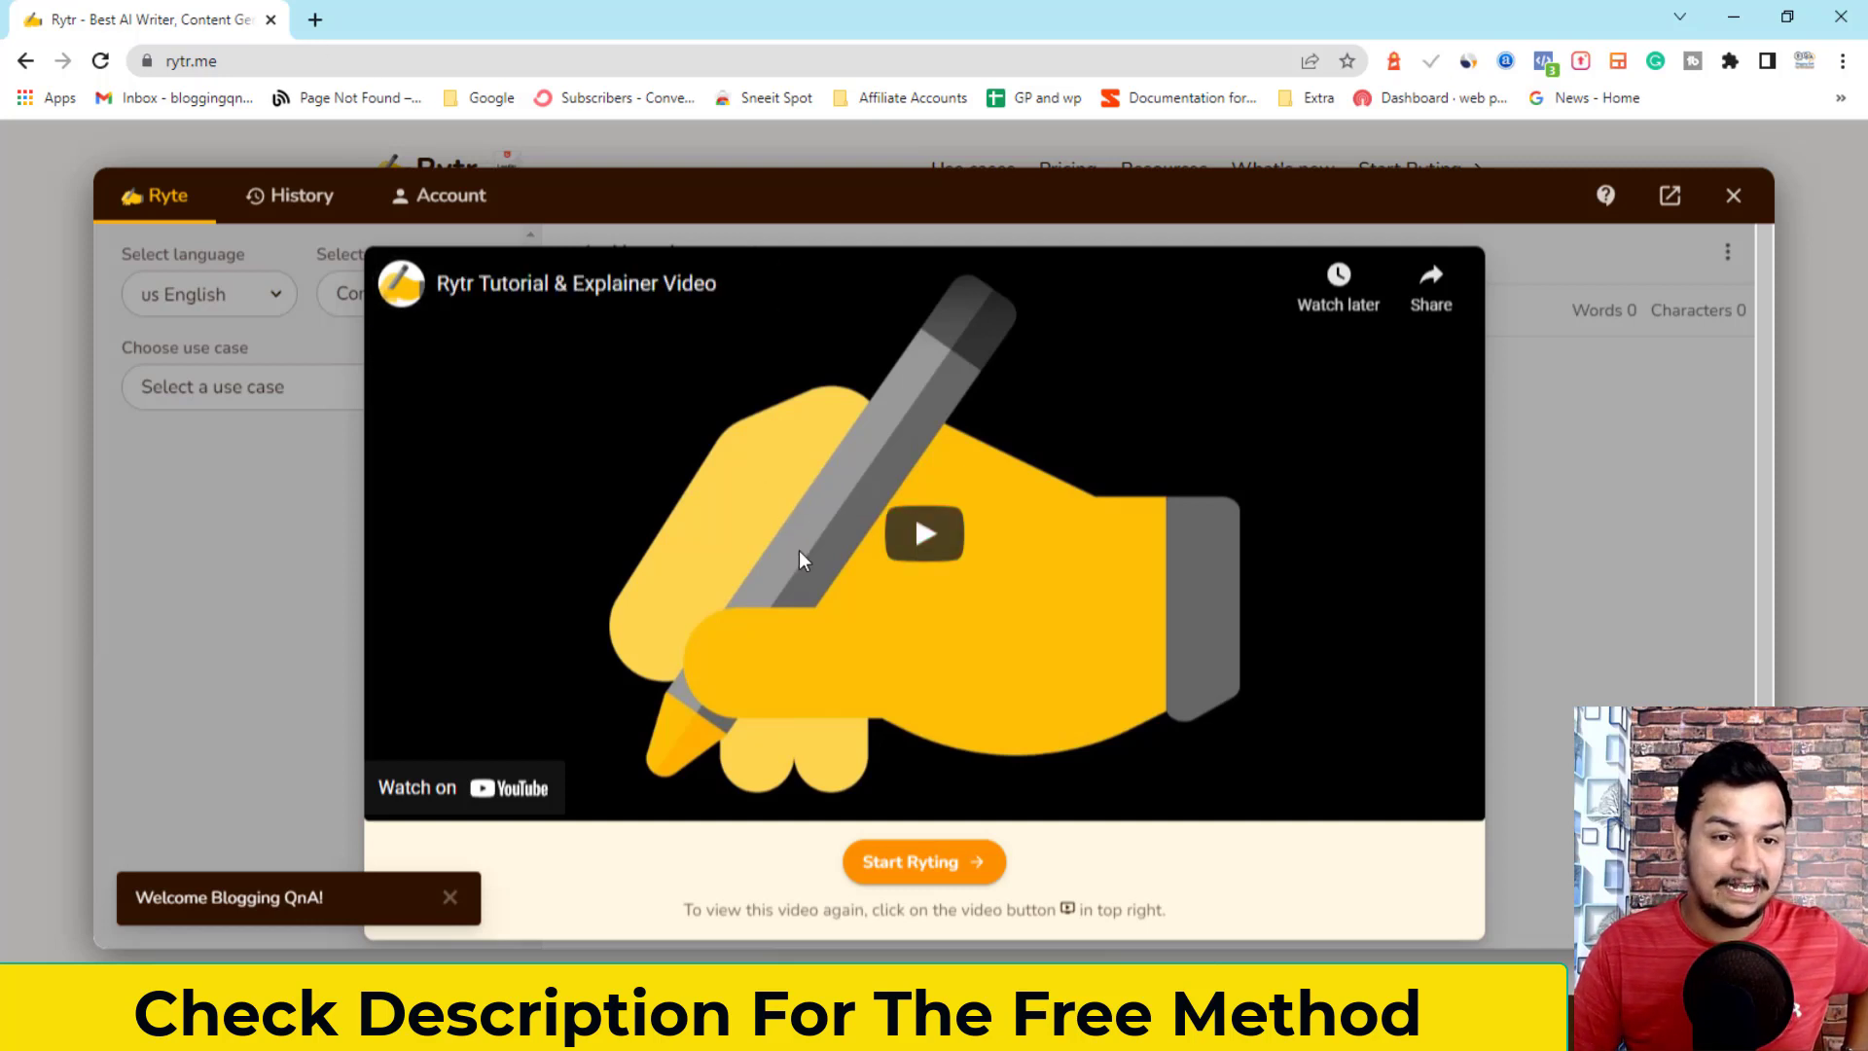
Dismiss the tutorial video, review the 0/5K credits used and the reset date, then return to Ryte
{"action": "left_click", "coordinate": [944, 863]}
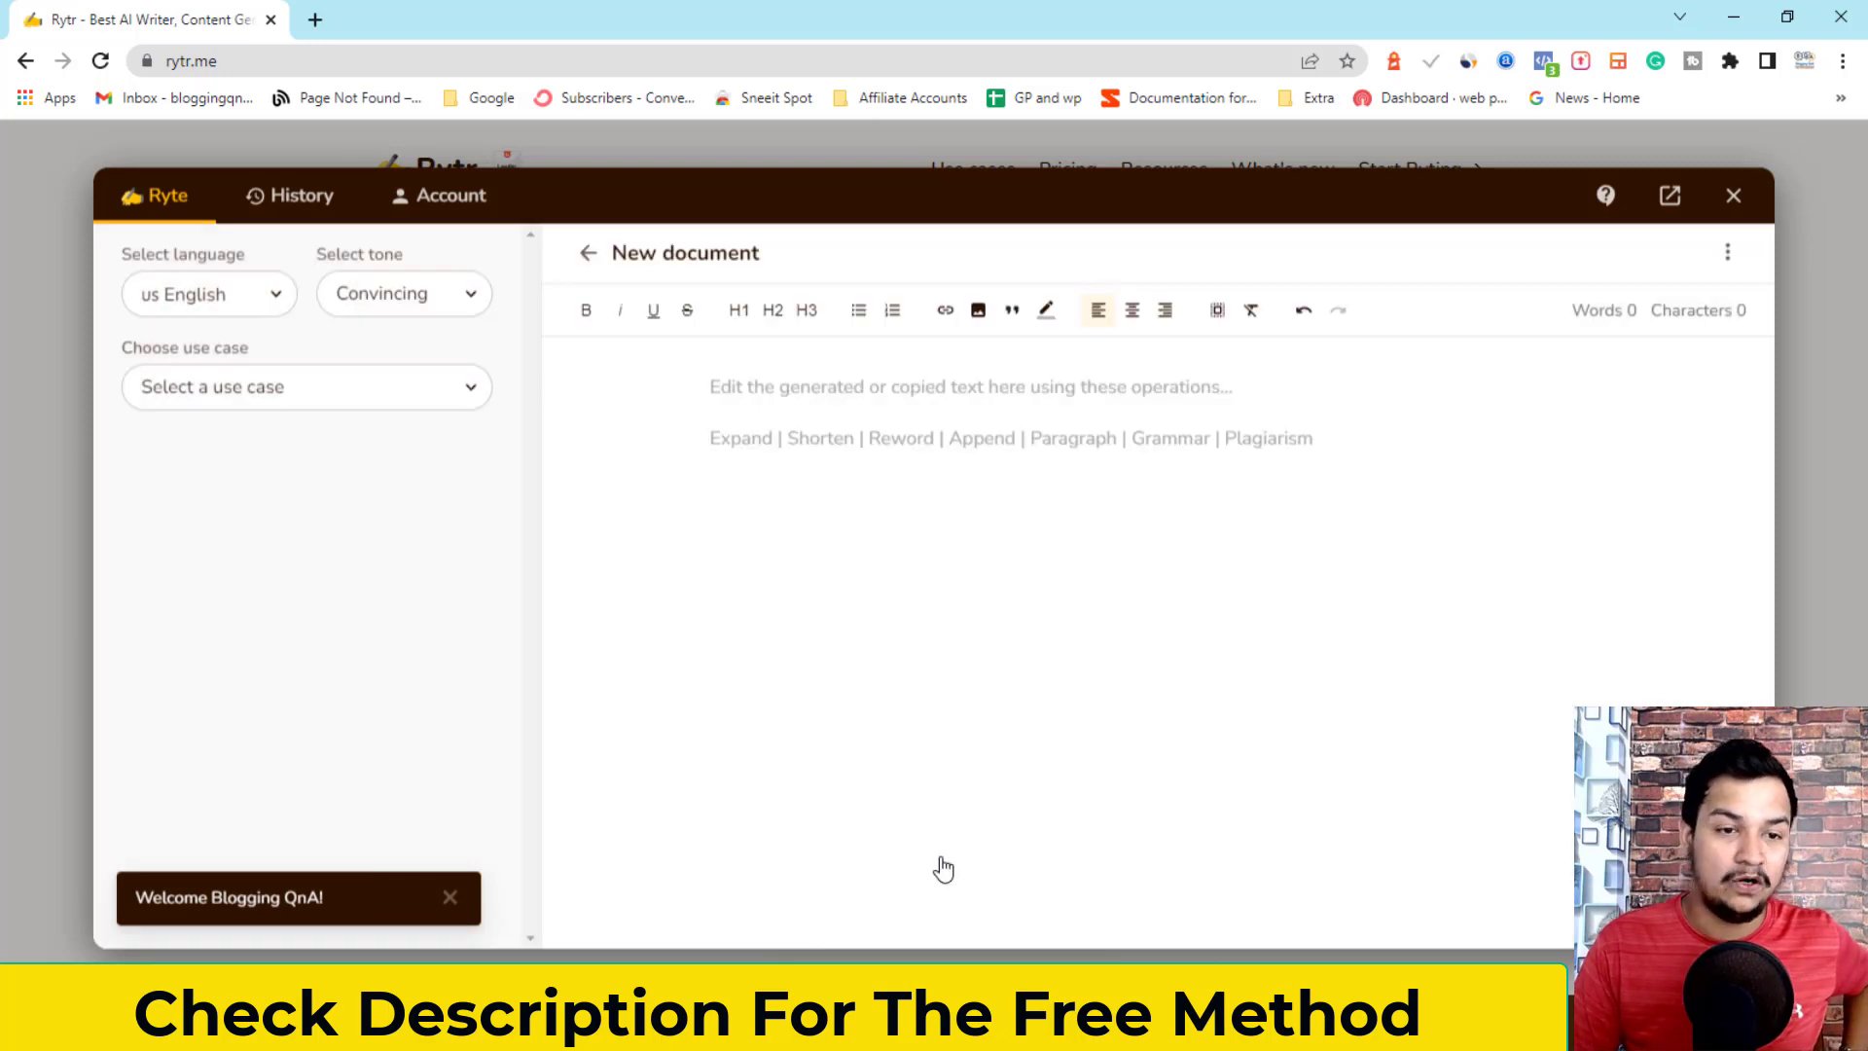
{"action": "left_click", "coordinate": [453, 198]}
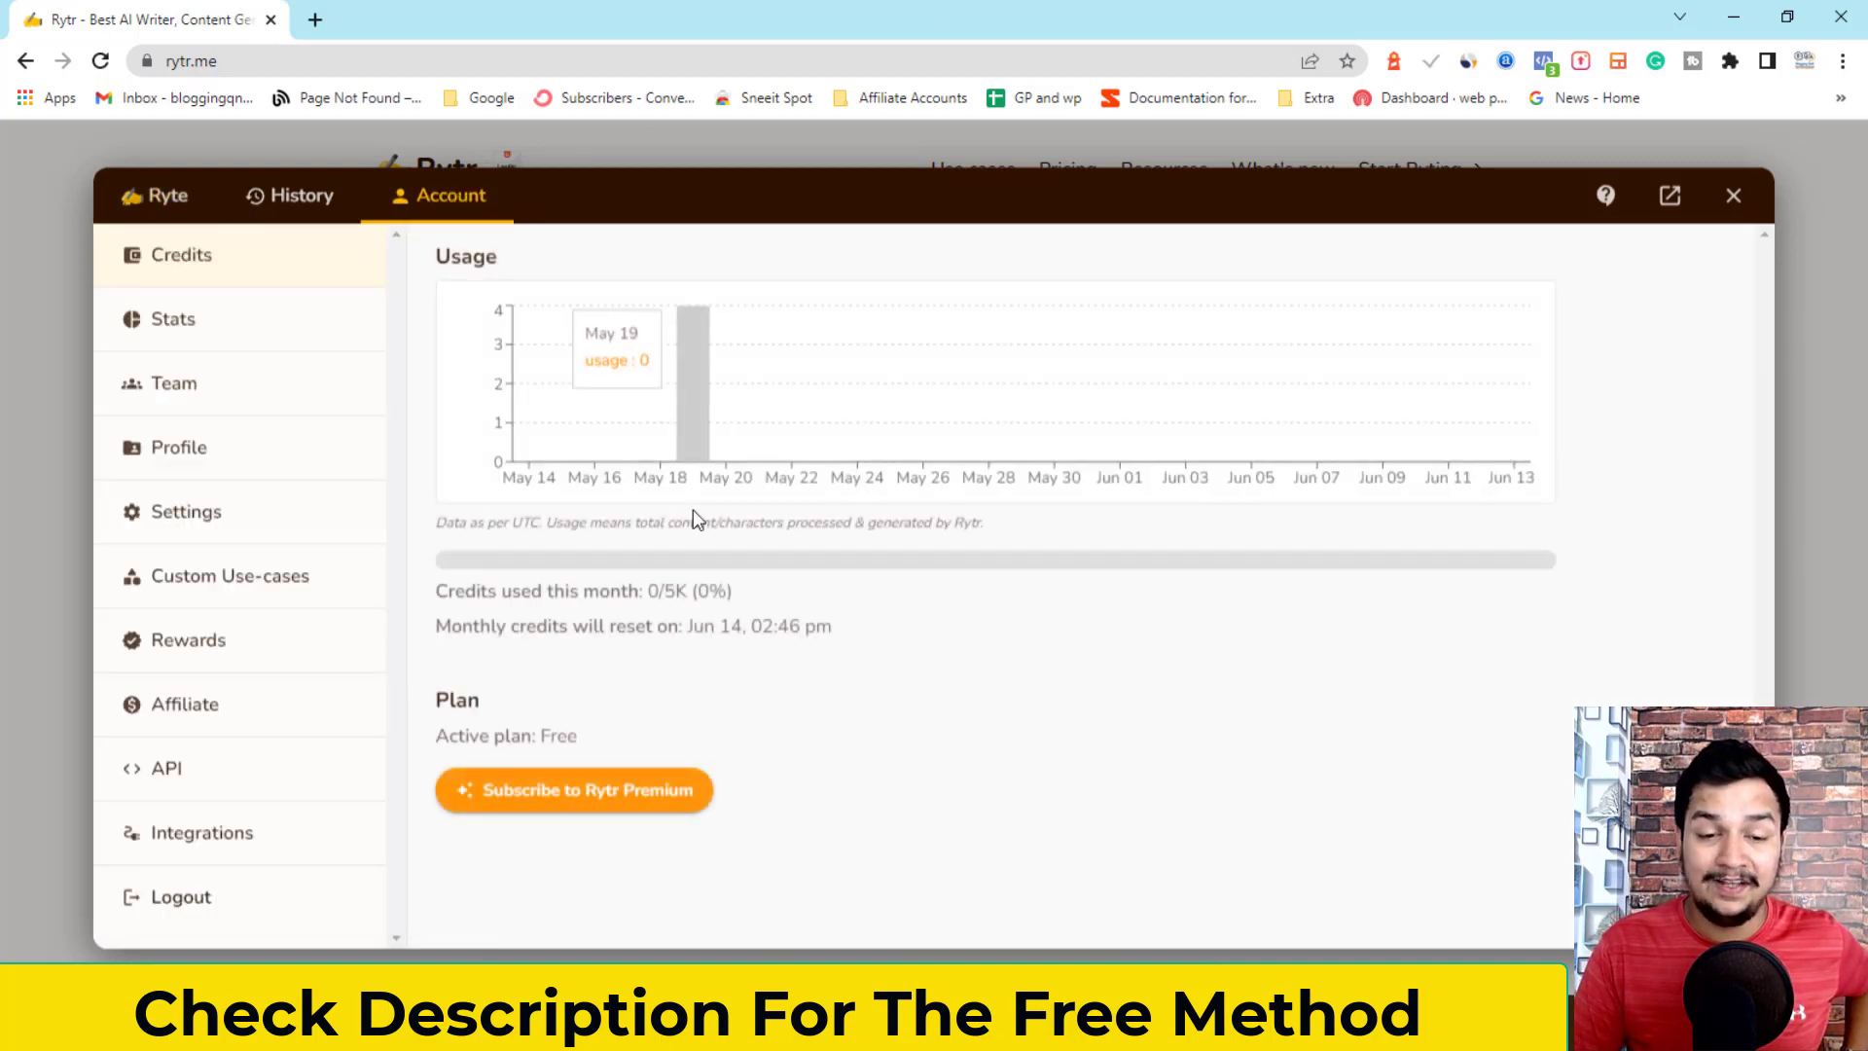
{"action": "left_click_drag", "start_coordinate": [430, 590], "coordinate": [729, 591]}
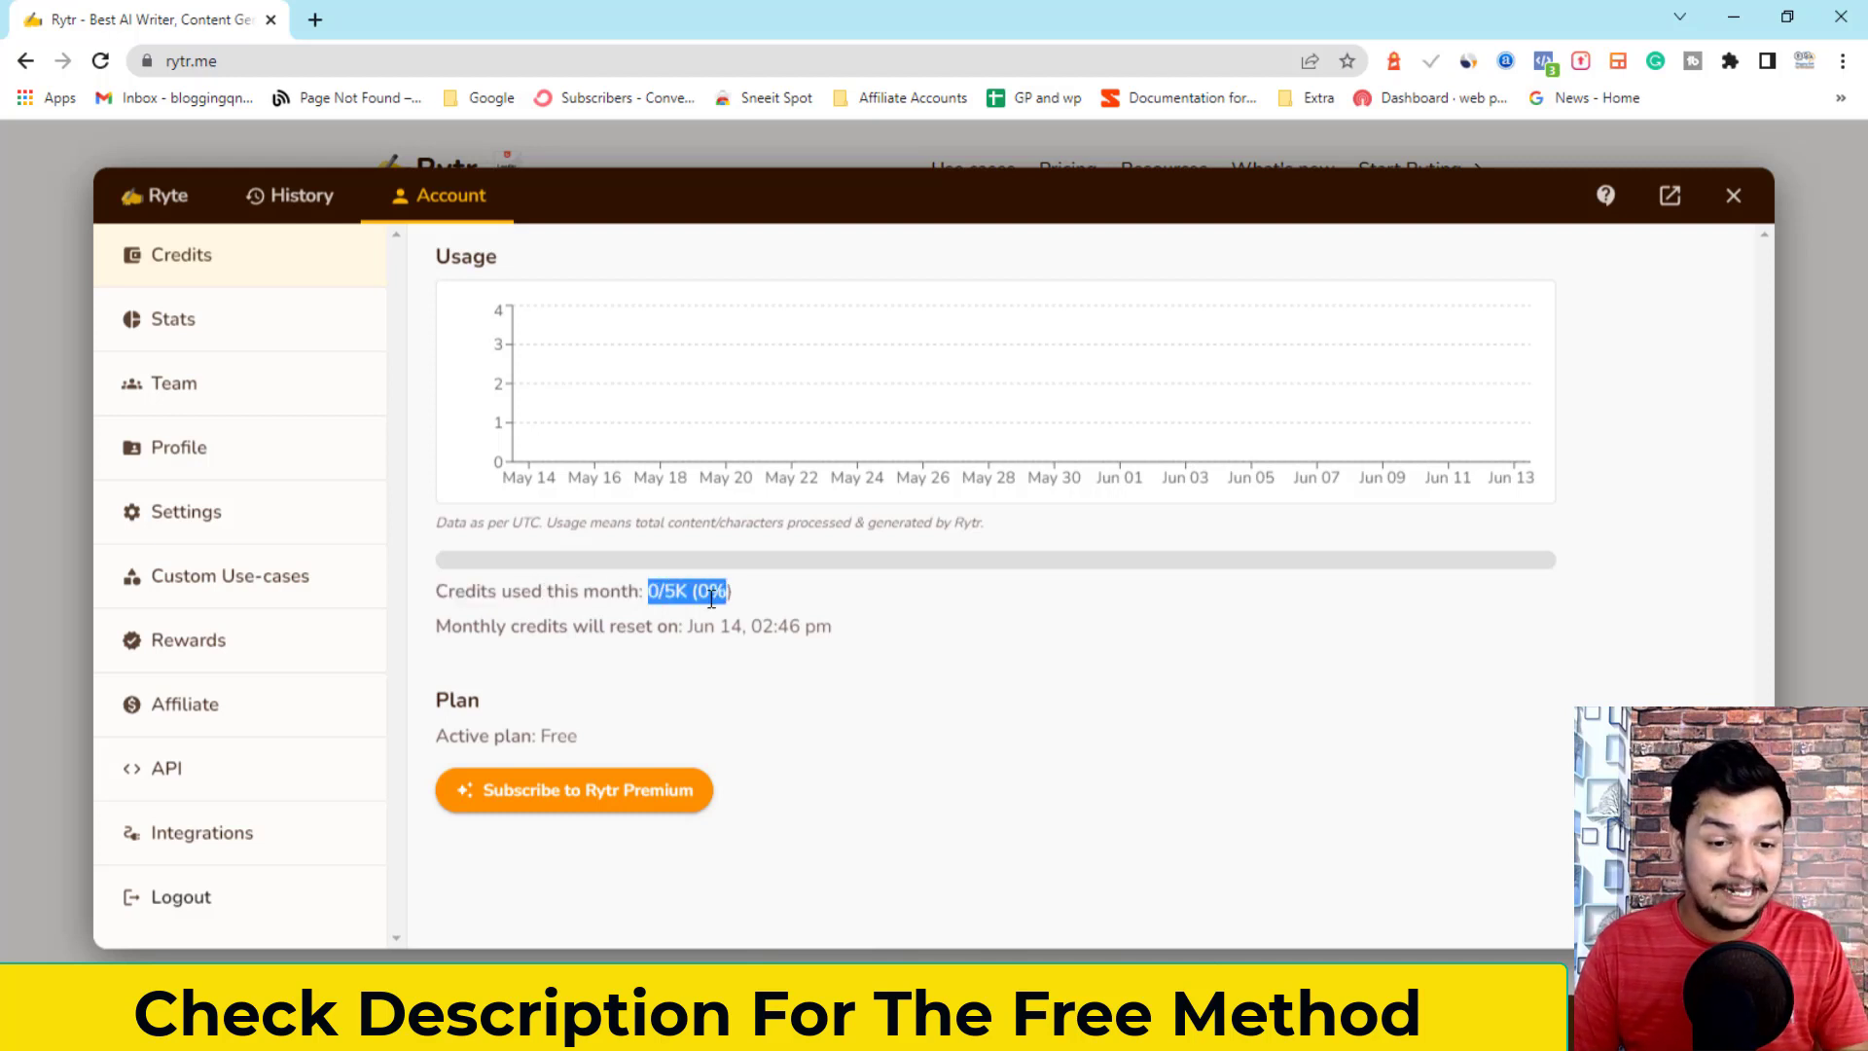
{"action": "left_click", "coordinate": [413, 642]}
{"action": "left_click_drag", "start_coordinate": [413, 642], "coordinate": [805, 631]}
{"action": "left_click", "coordinate": [828, 623]}
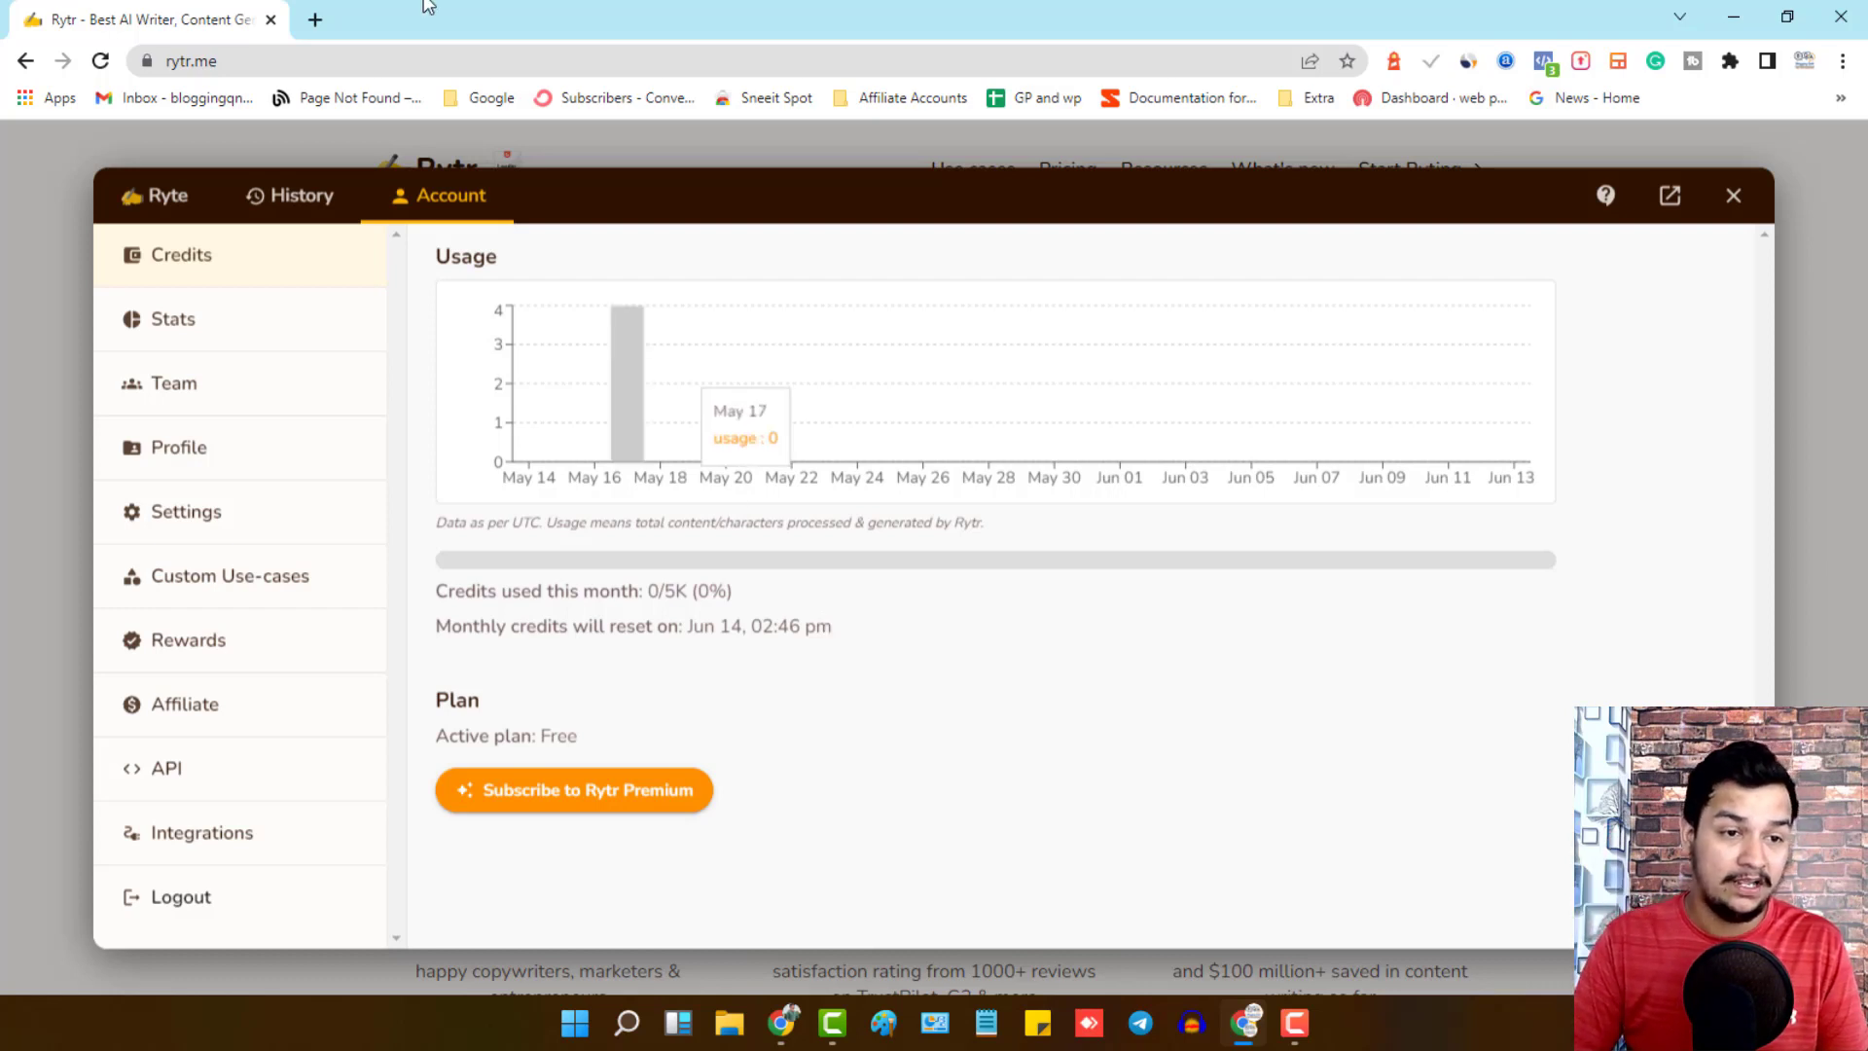
{"action": "left_click", "coordinate": [159, 212]}
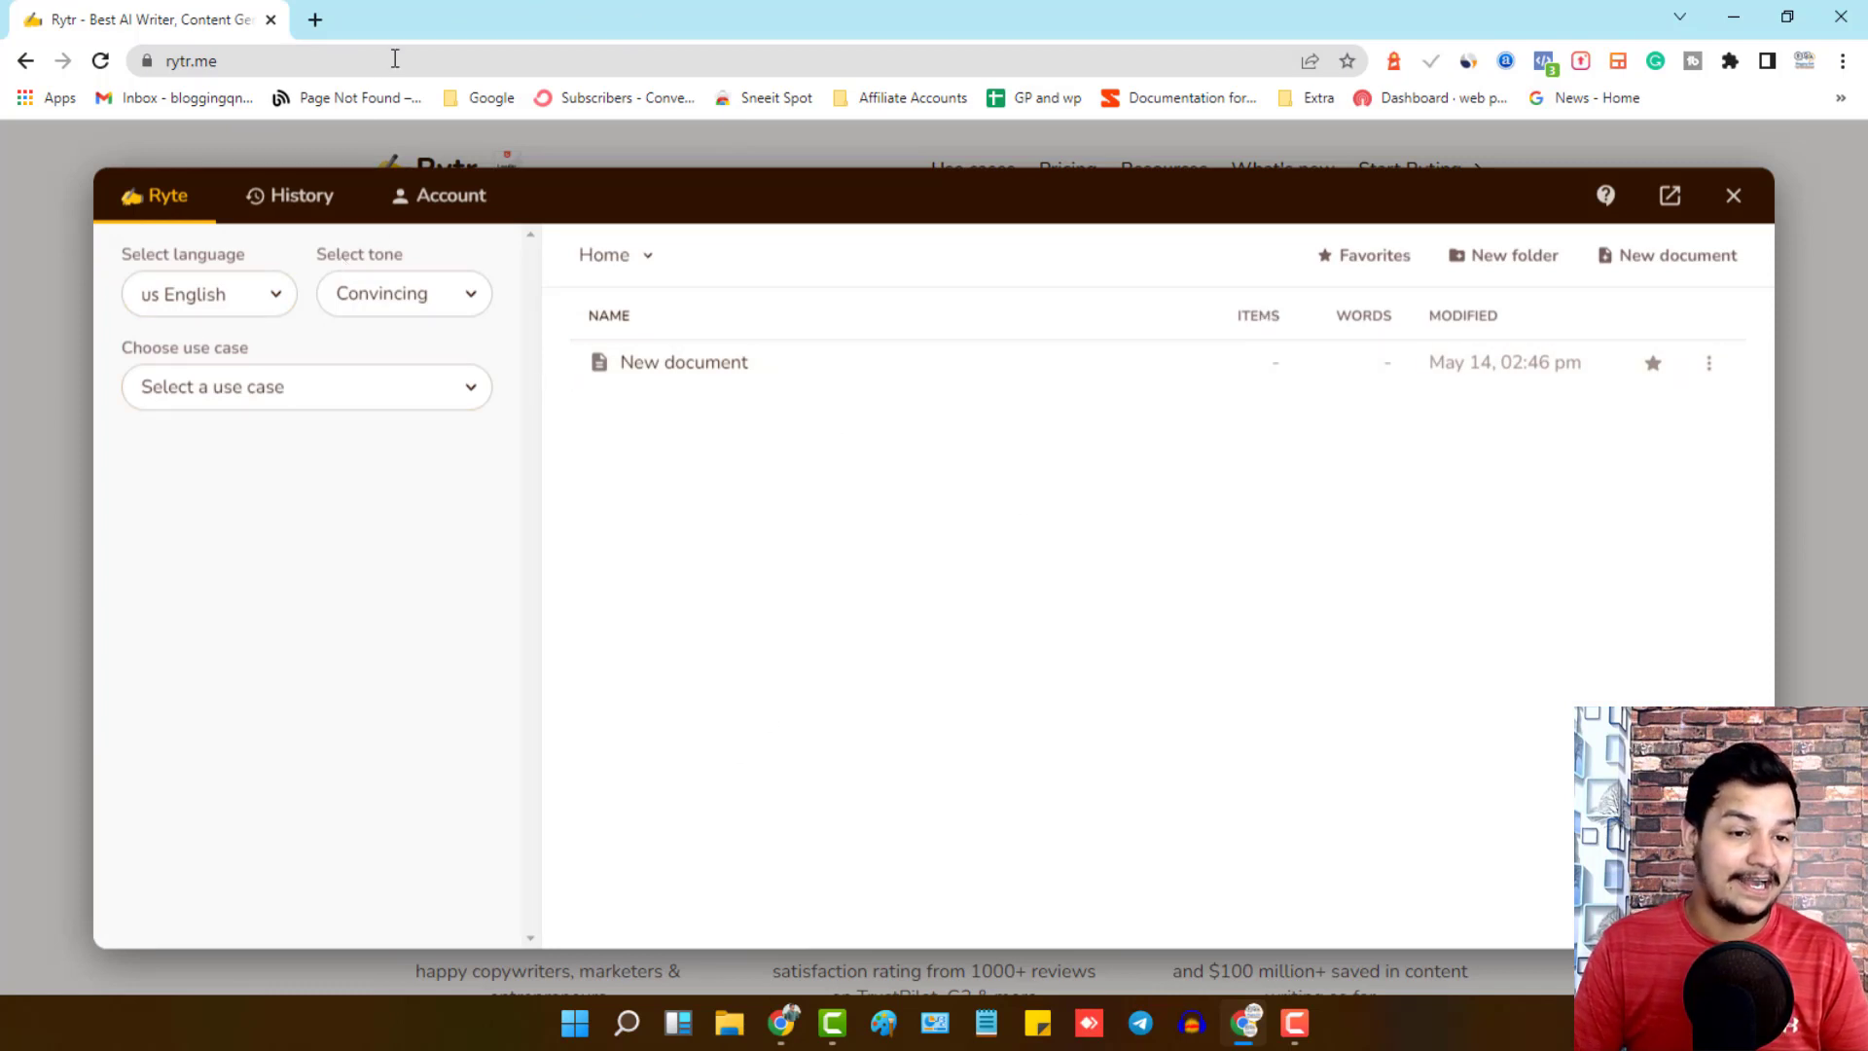
Keep the output language as us English and the tone as Convincing
{"action": "left_click", "coordinate": [250, 293]}
{"action": "left_click", "coordinate": [459, 550]}
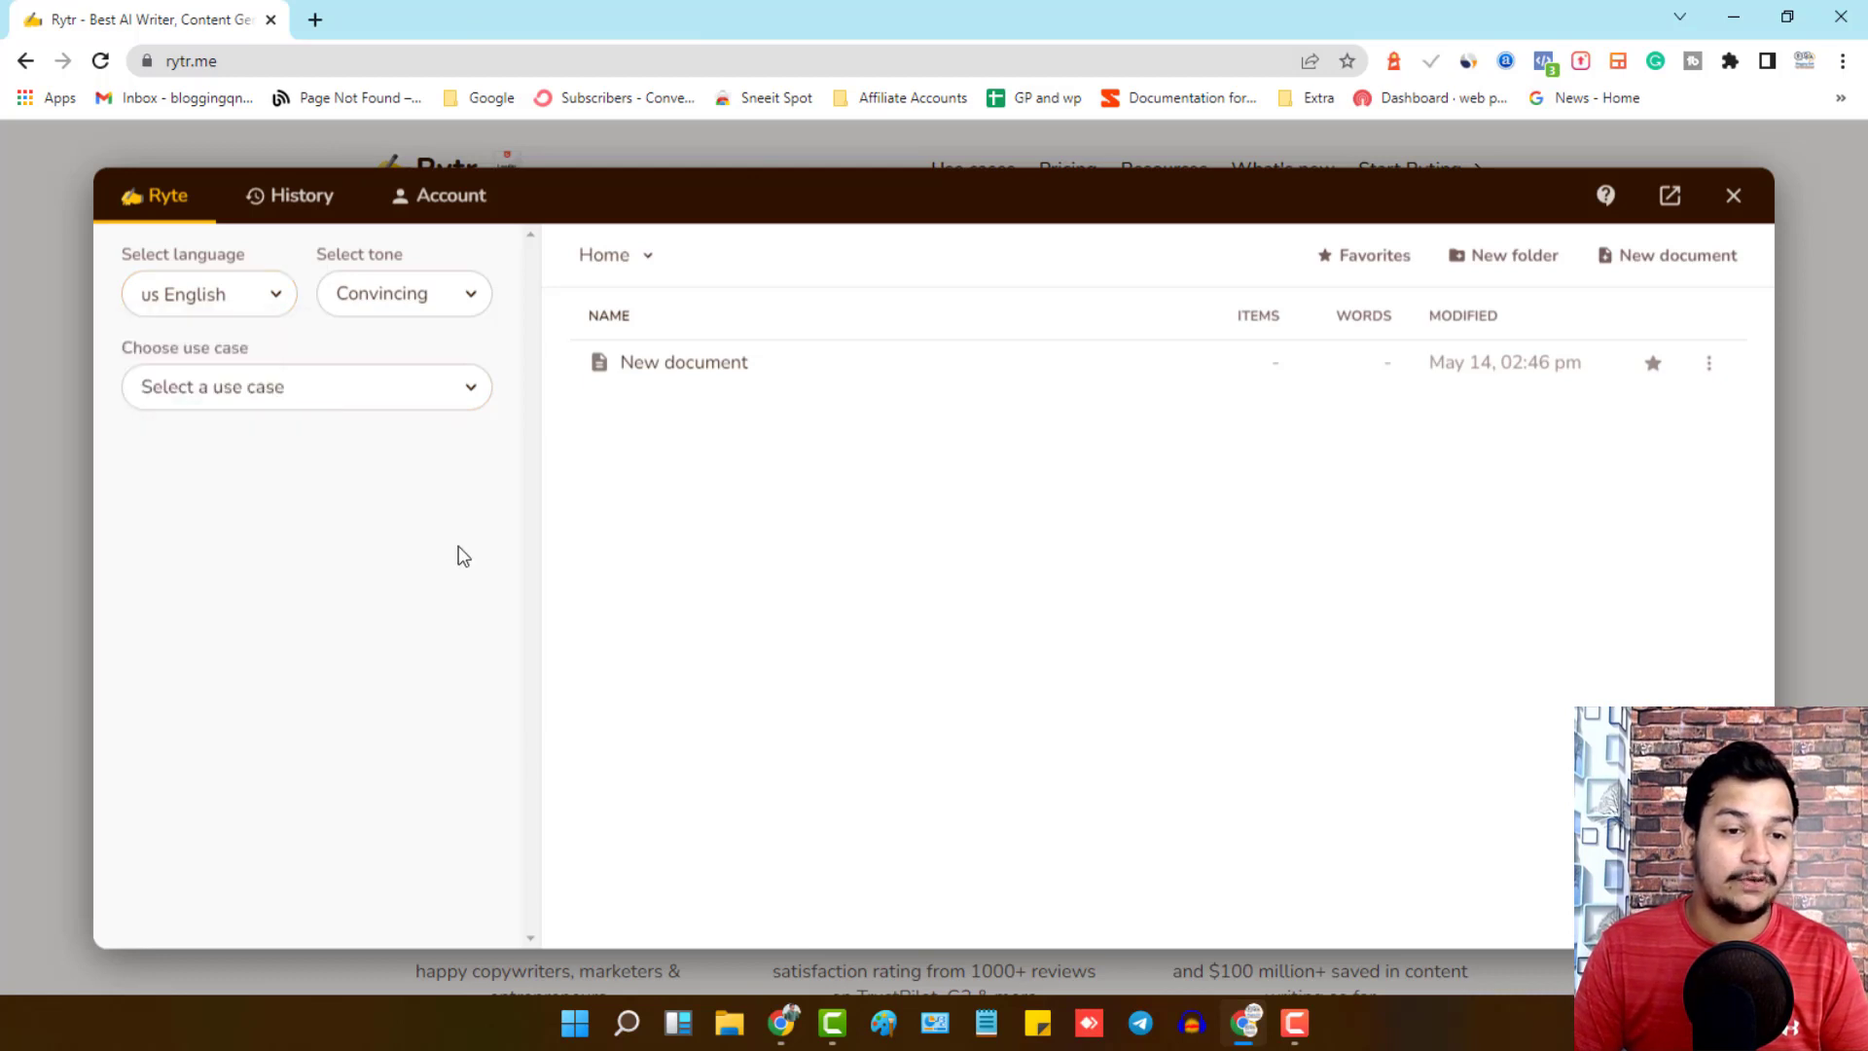
{"action": "left_click", "coordinate": [445, 317]}
{"action": "left_click", "coordinate": [449, 318]}
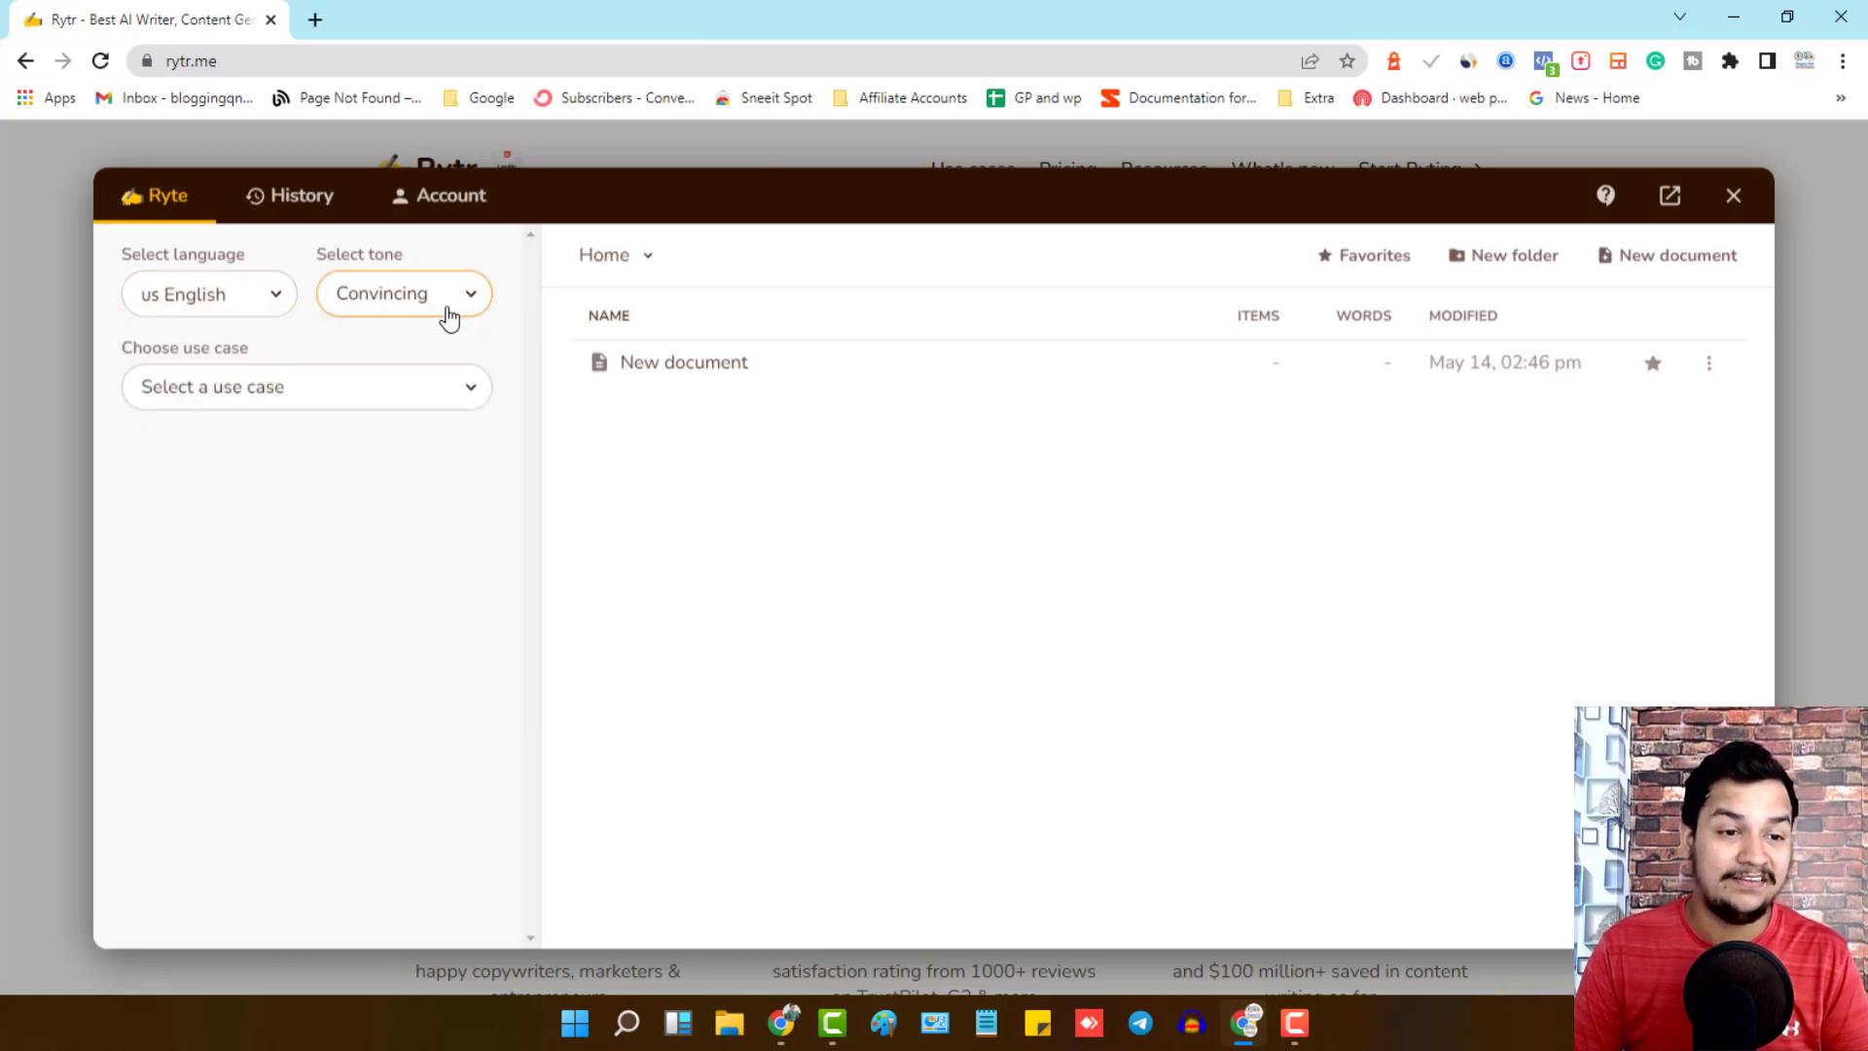
Choose Blog Section Writing with topic 'what is blogging? and How people are earning money from blogging.'
{"action": "left_click", "coordinate": [334, 407]}
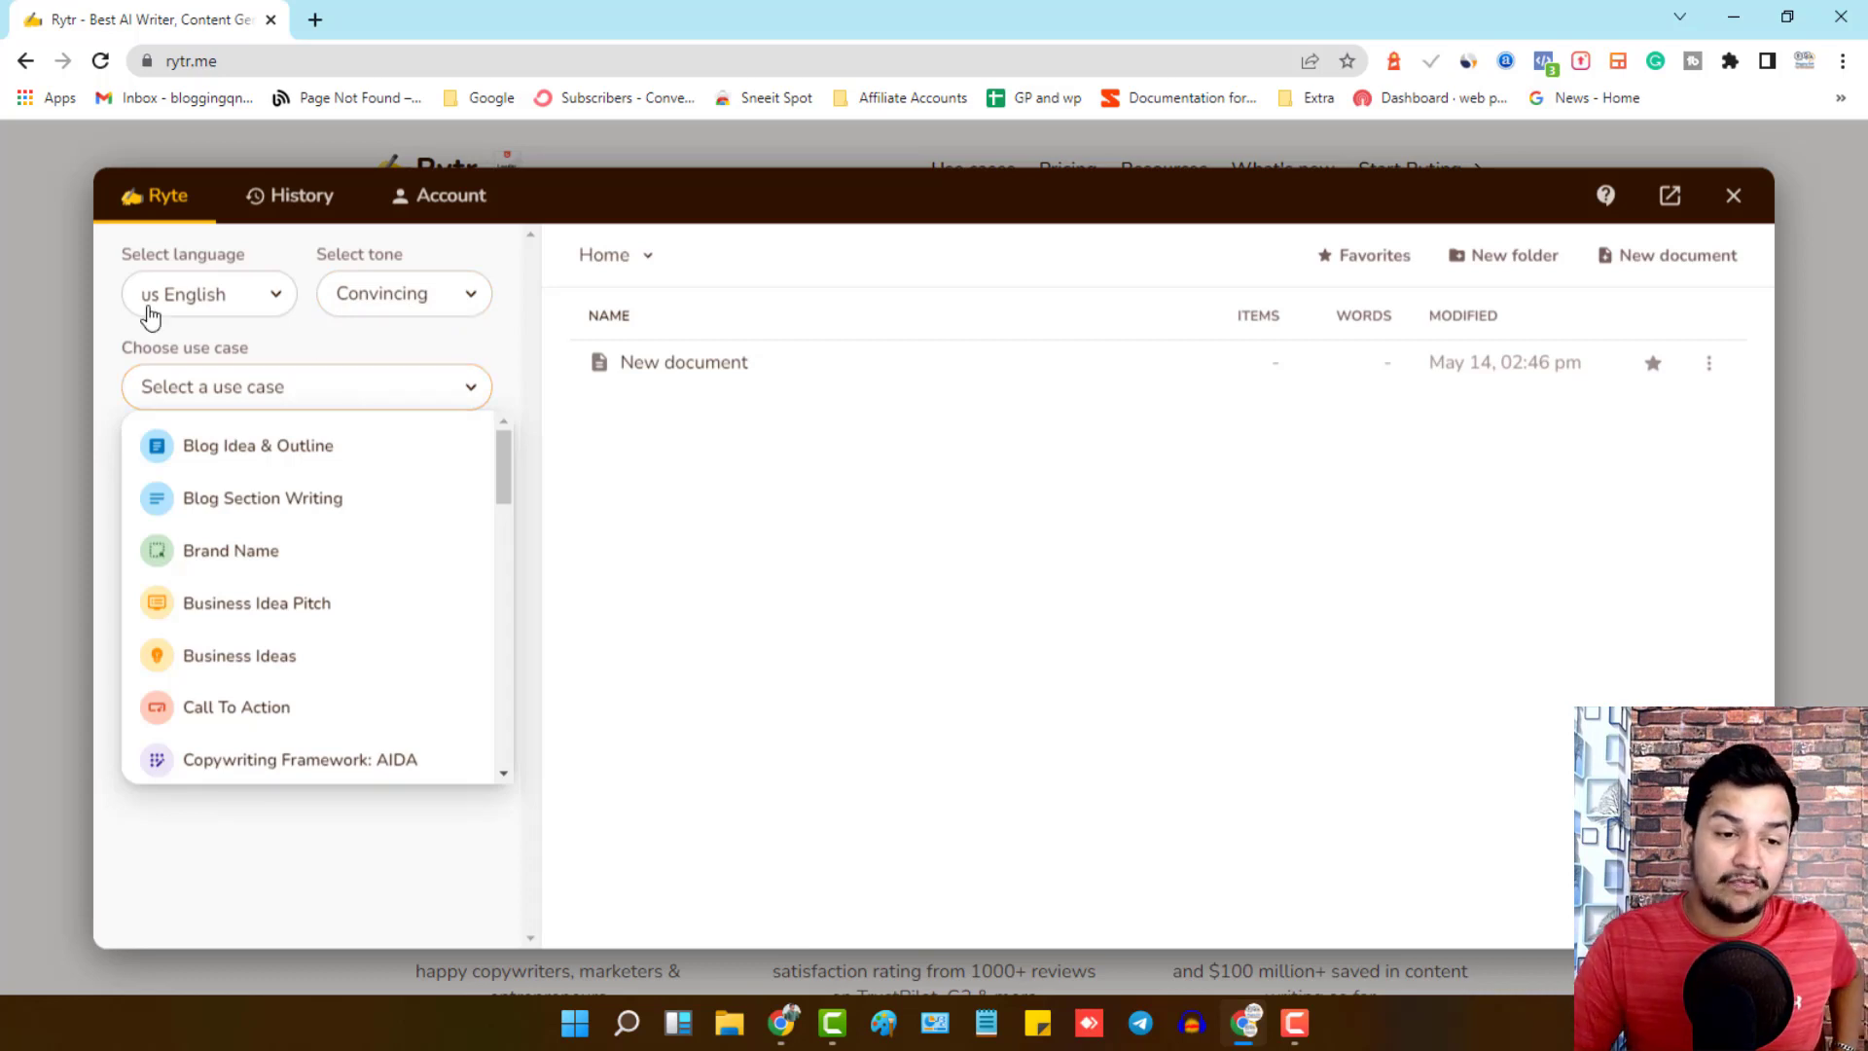
{"action": "left_click", "coordinate": [288, 500]}
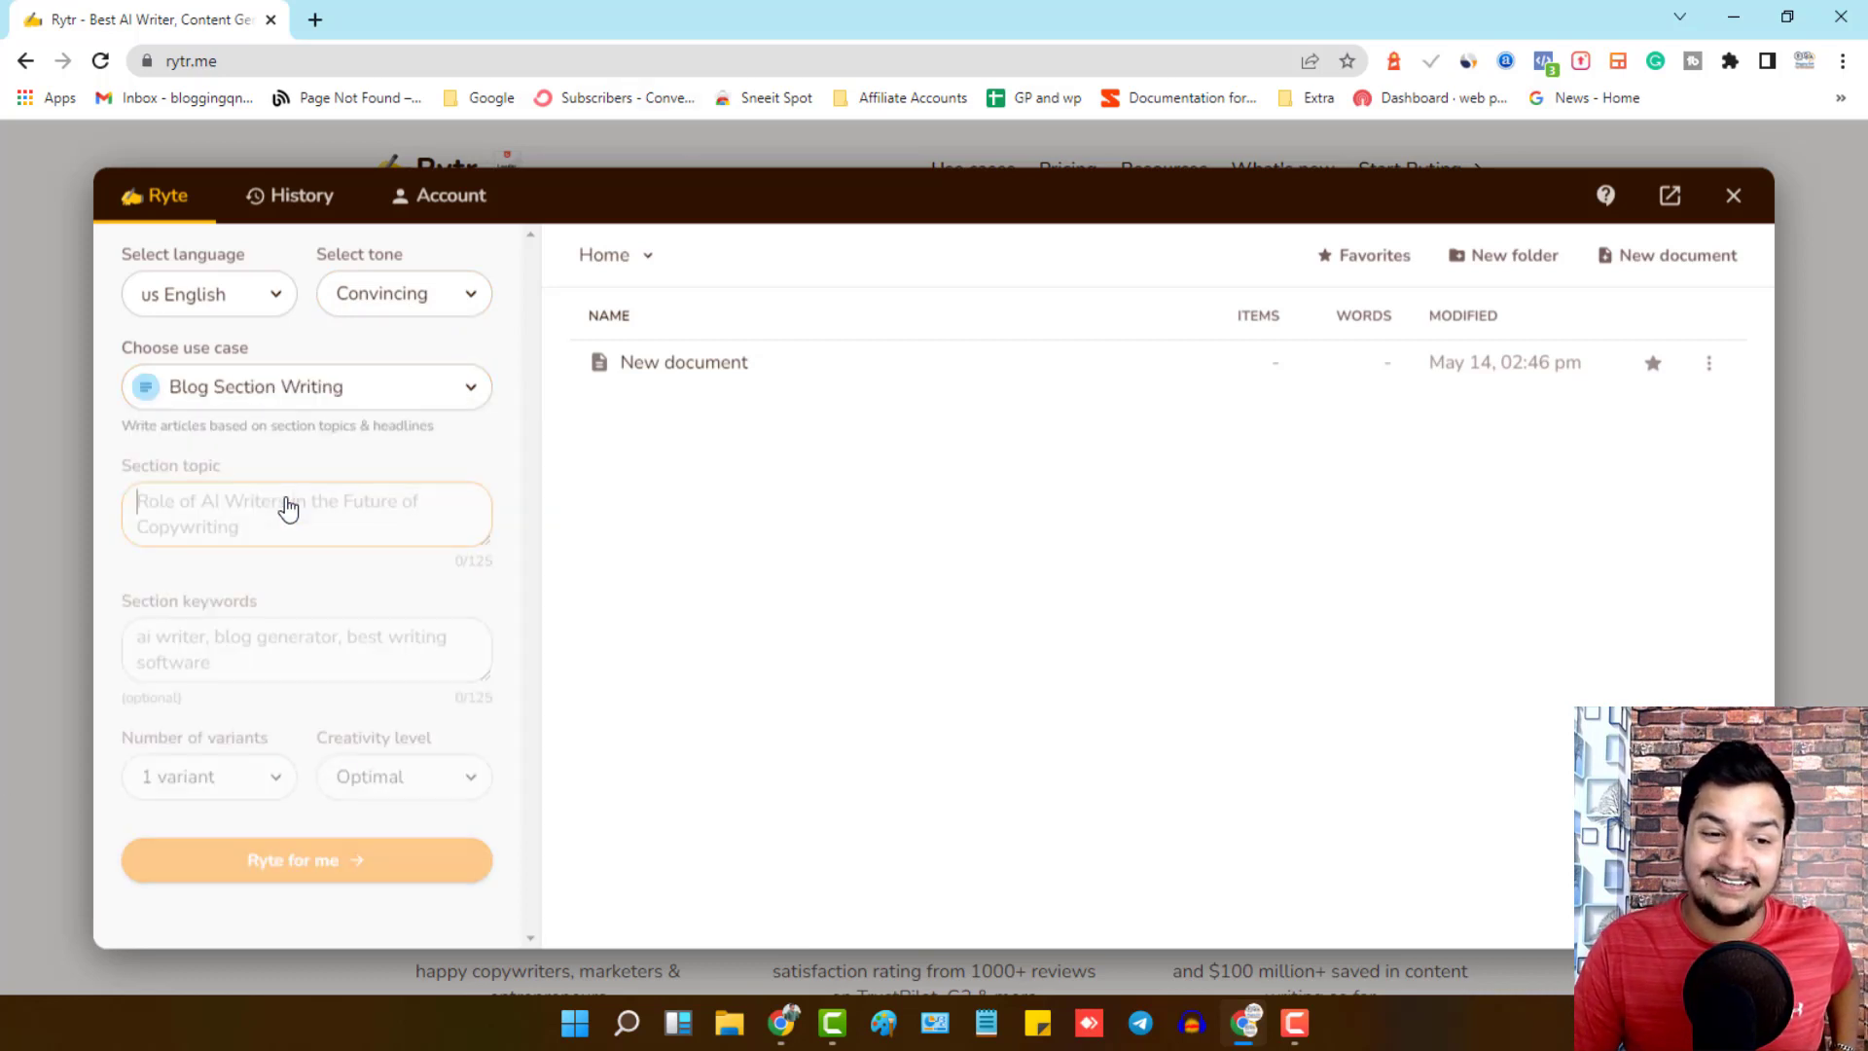
{"action": "left_click", "coordinate": [348, 502]}
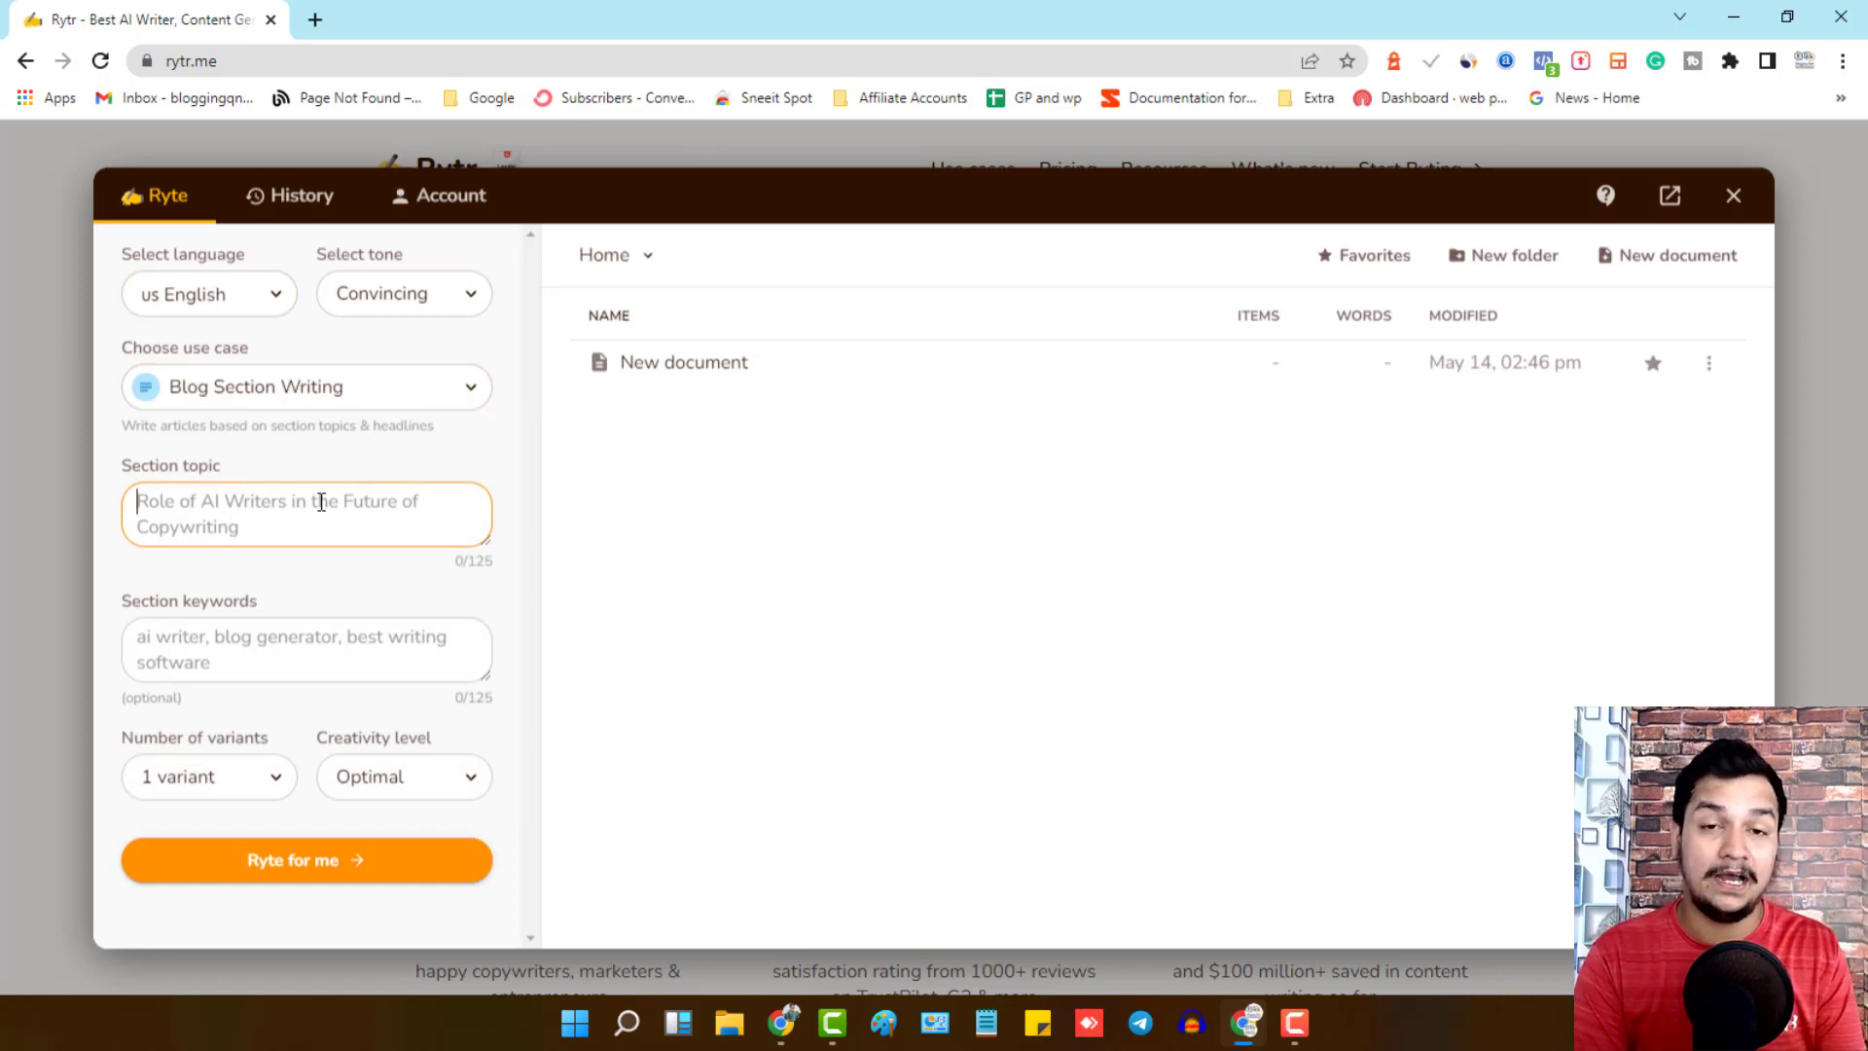
{"action": "type", "text": "what is b"}
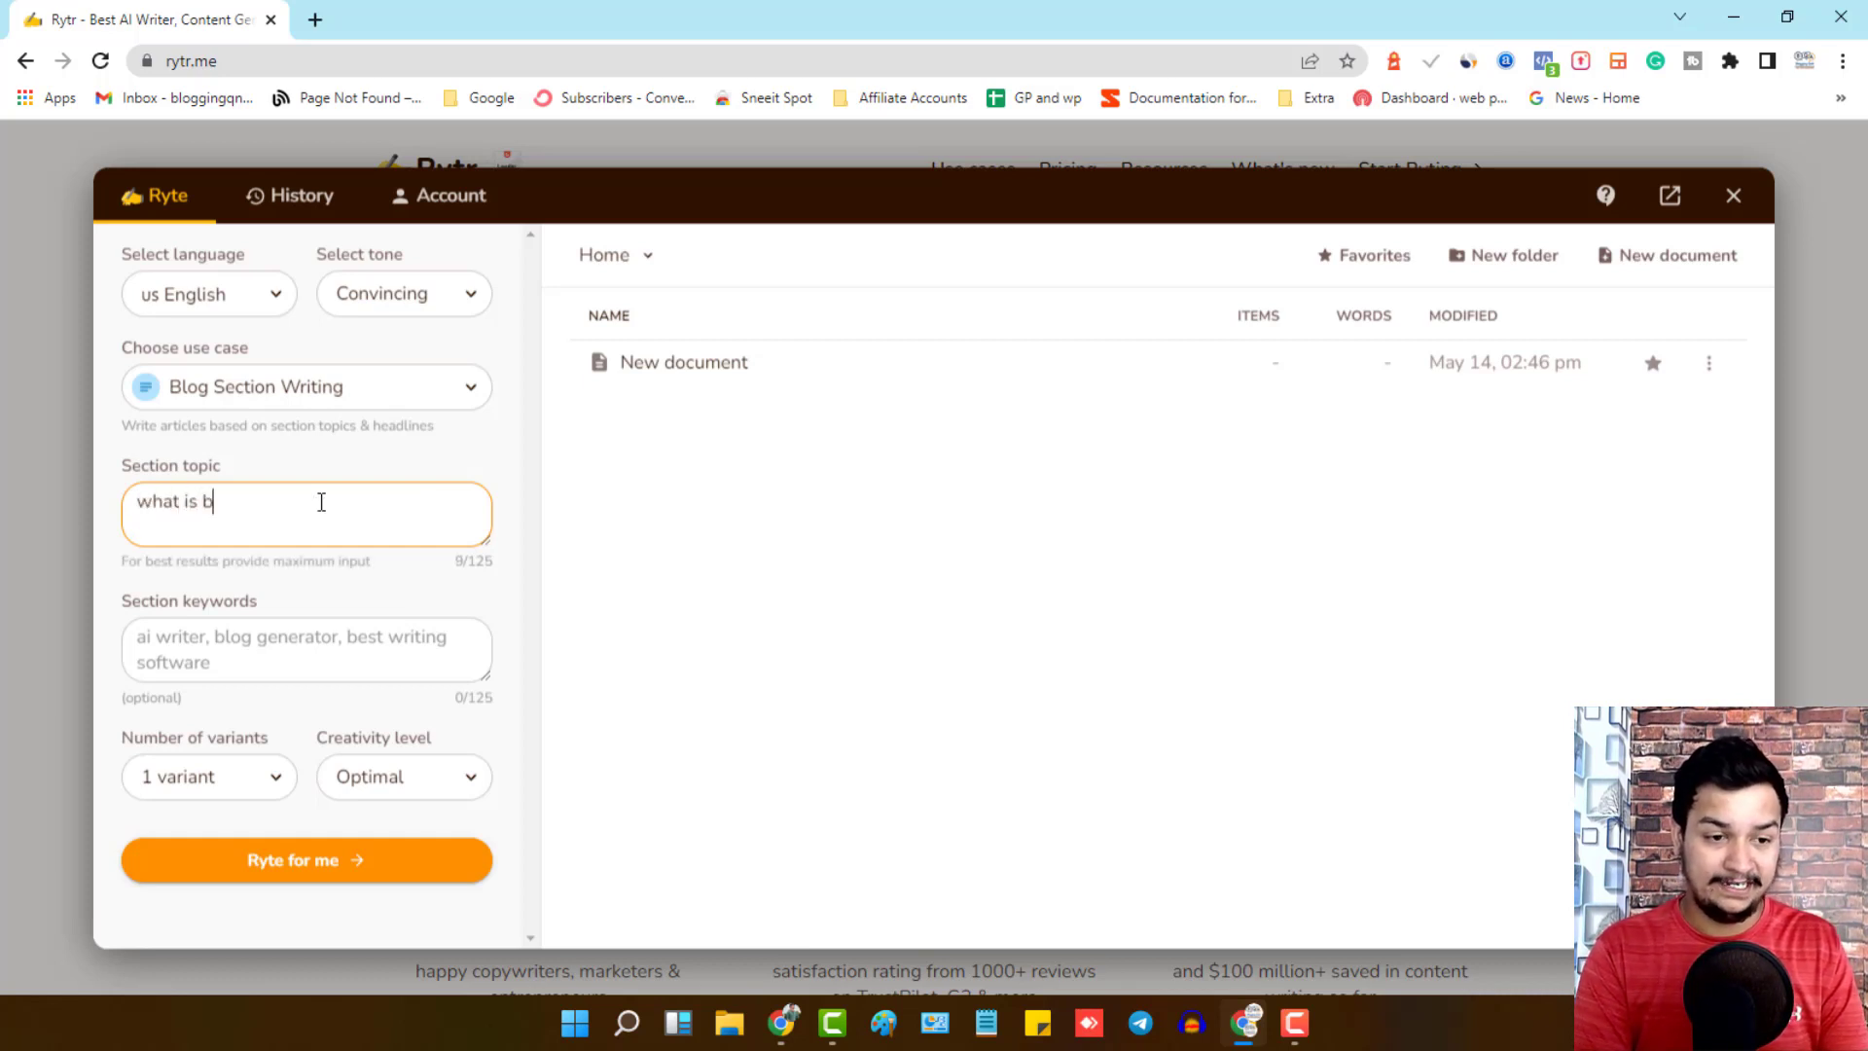
{"action": "type", "text": "logging? a"}
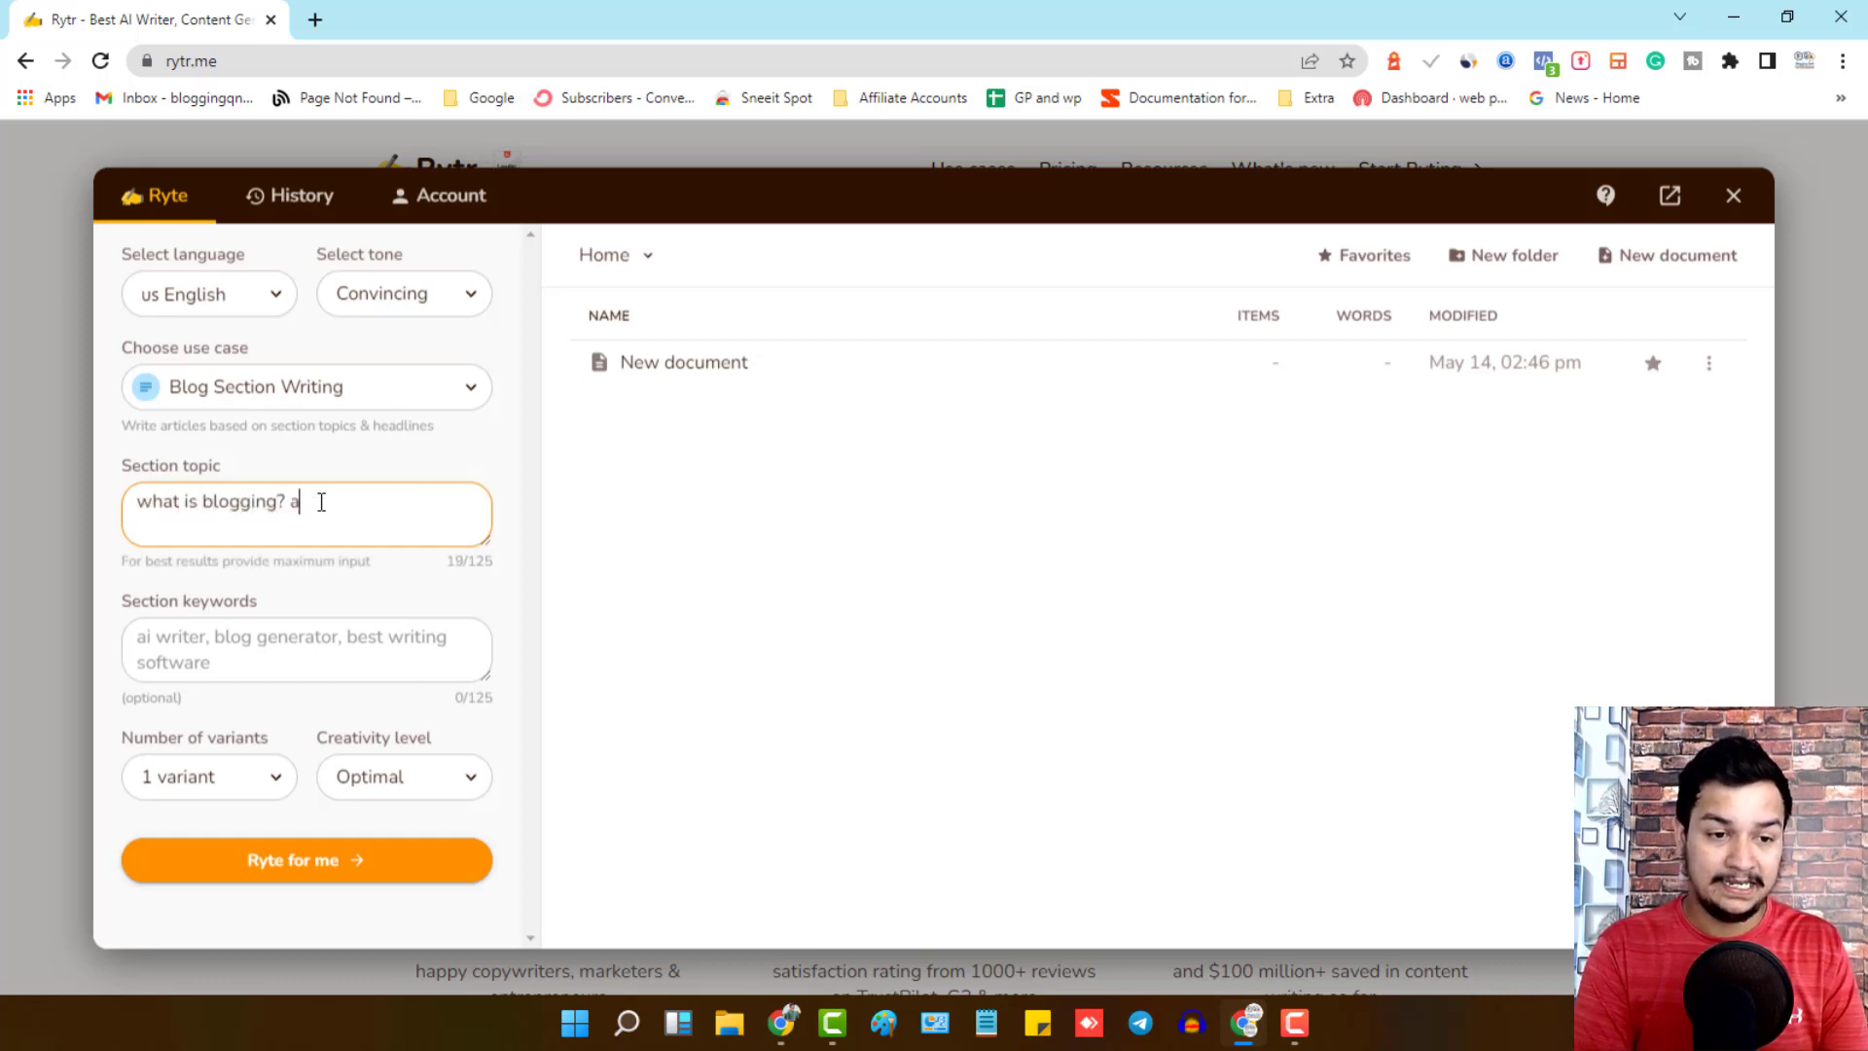
{"action": "type", "text": "nd How peopl"}
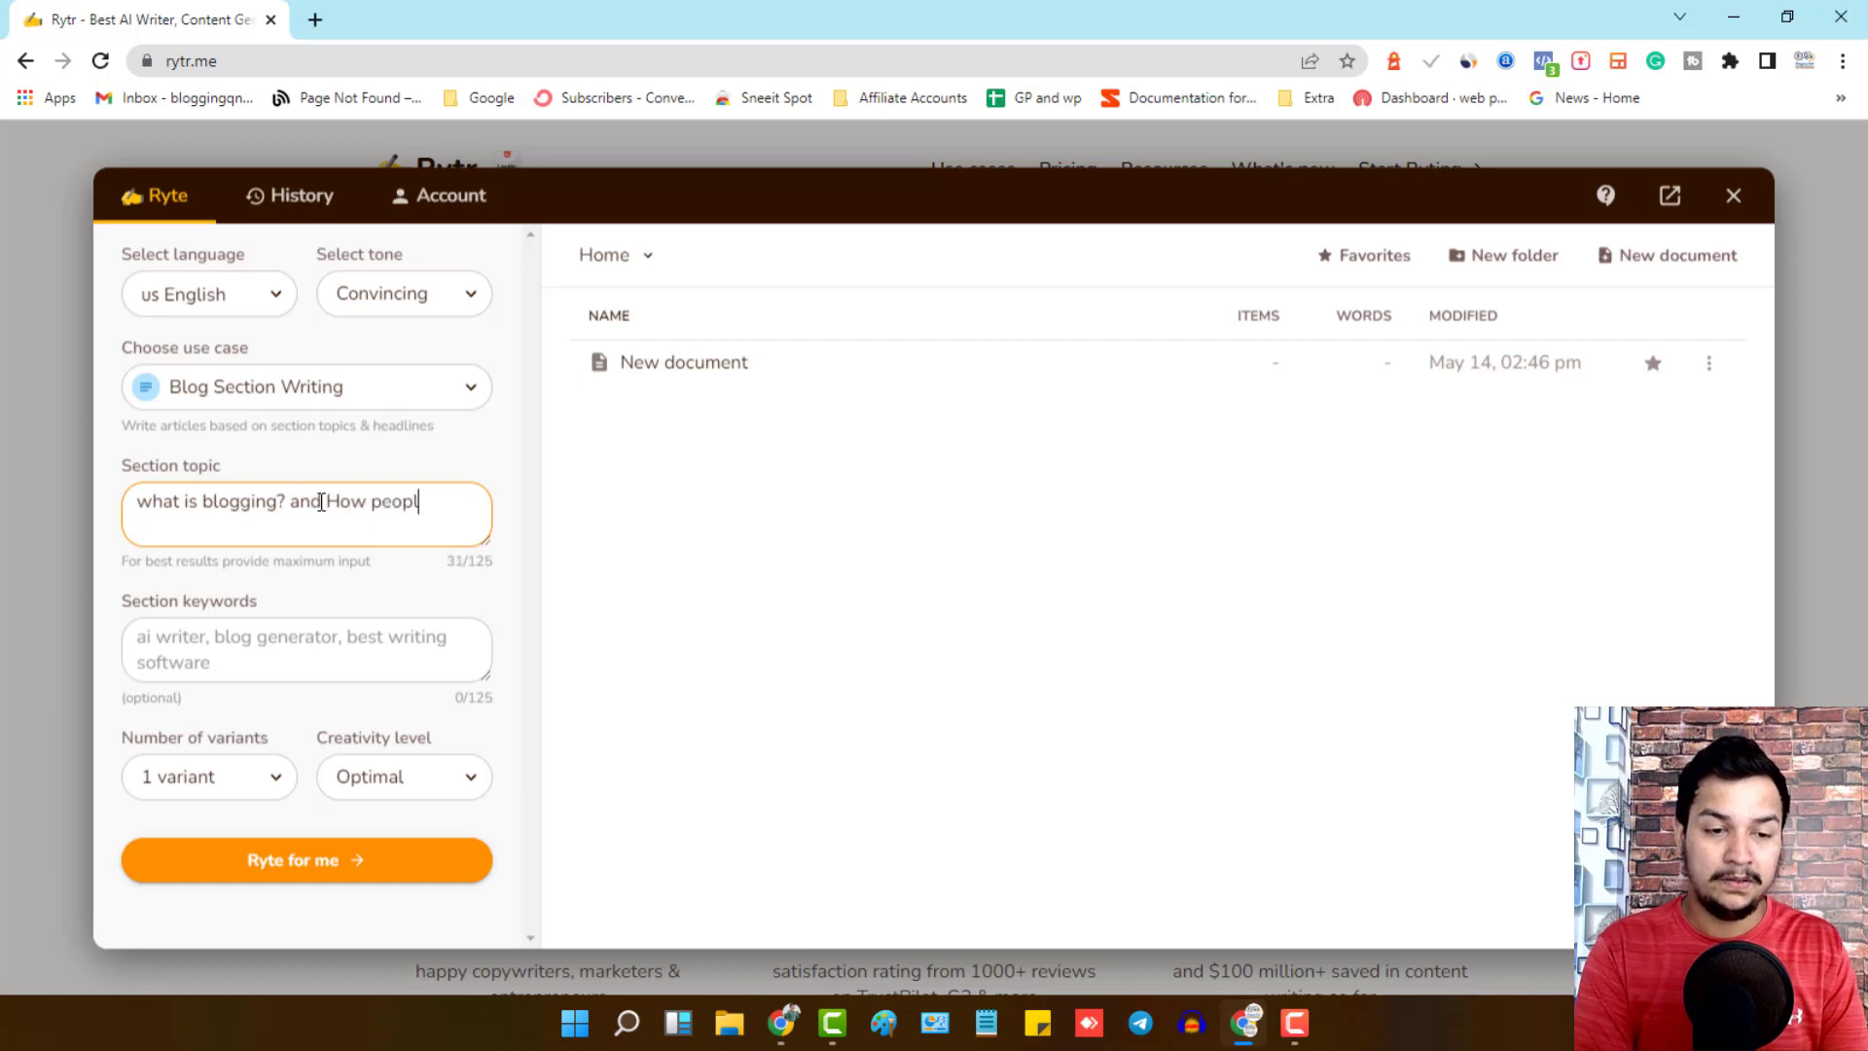
{"action": "type", "text": "e are earning mon"}
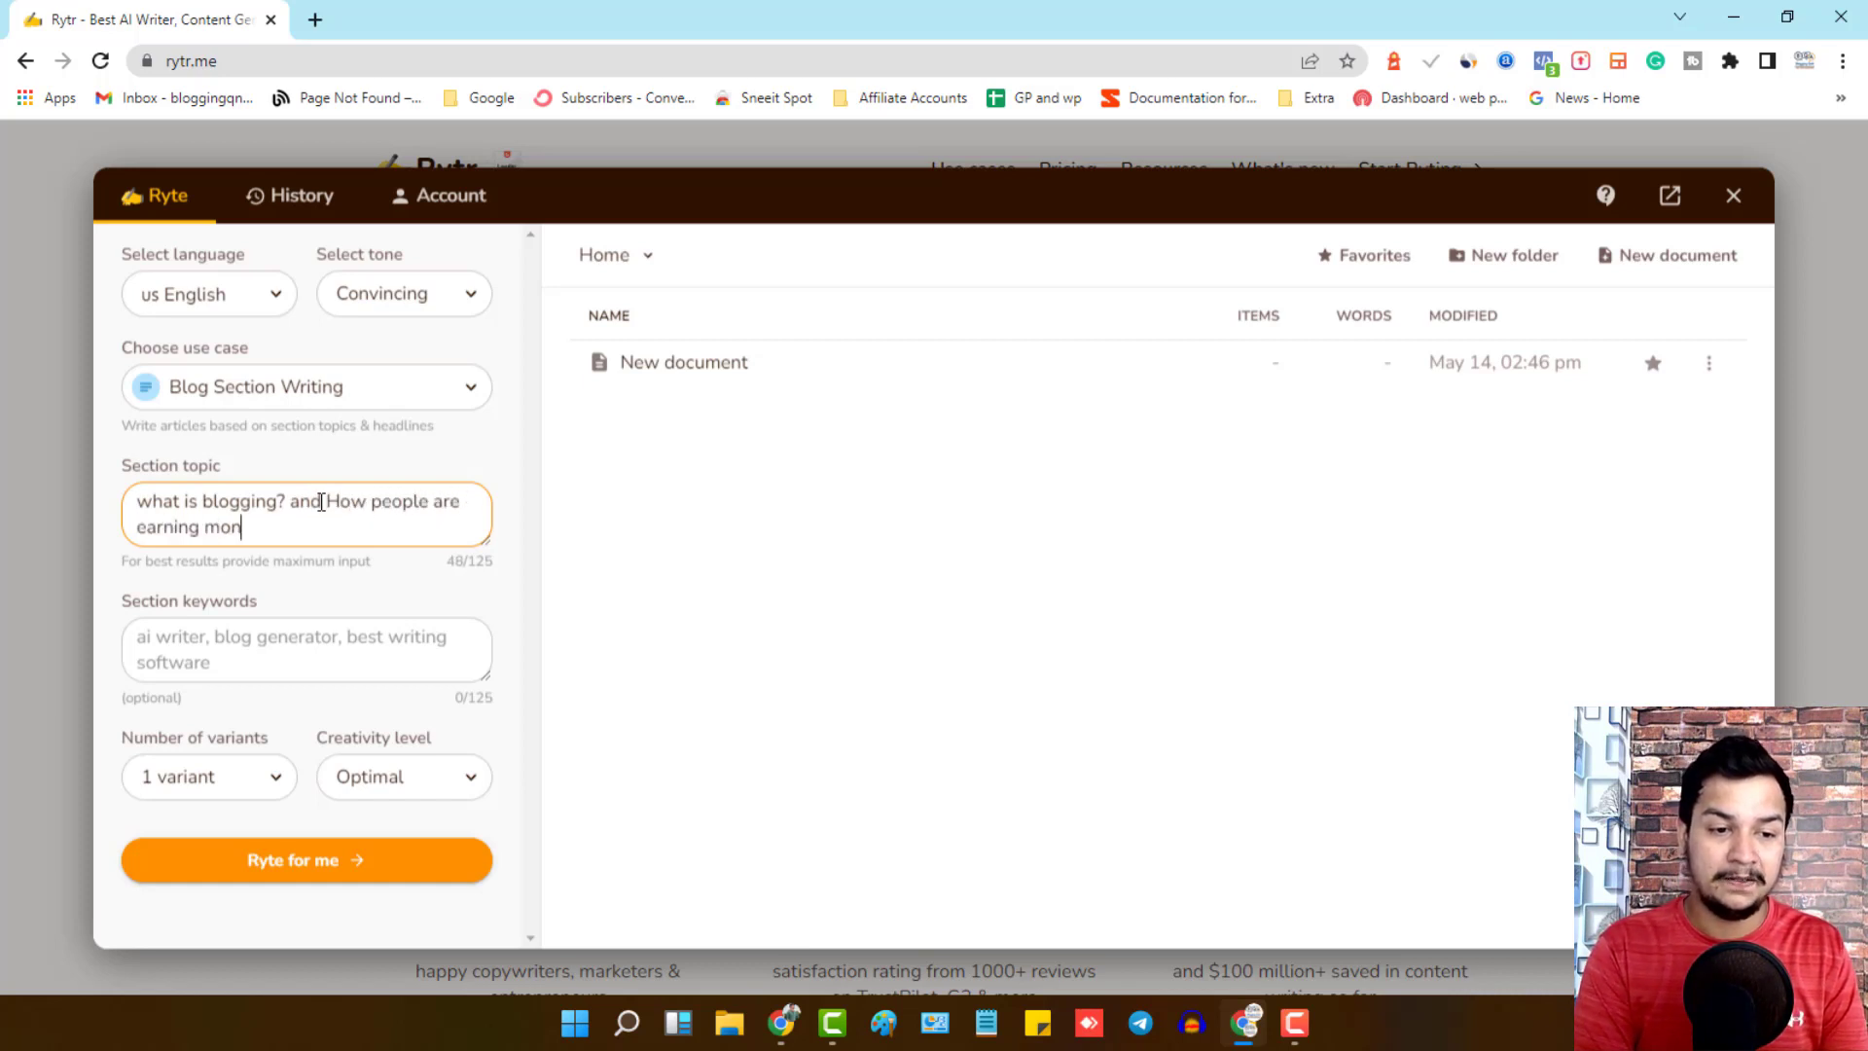
{"action": "type", "text": "ey from blogging."}
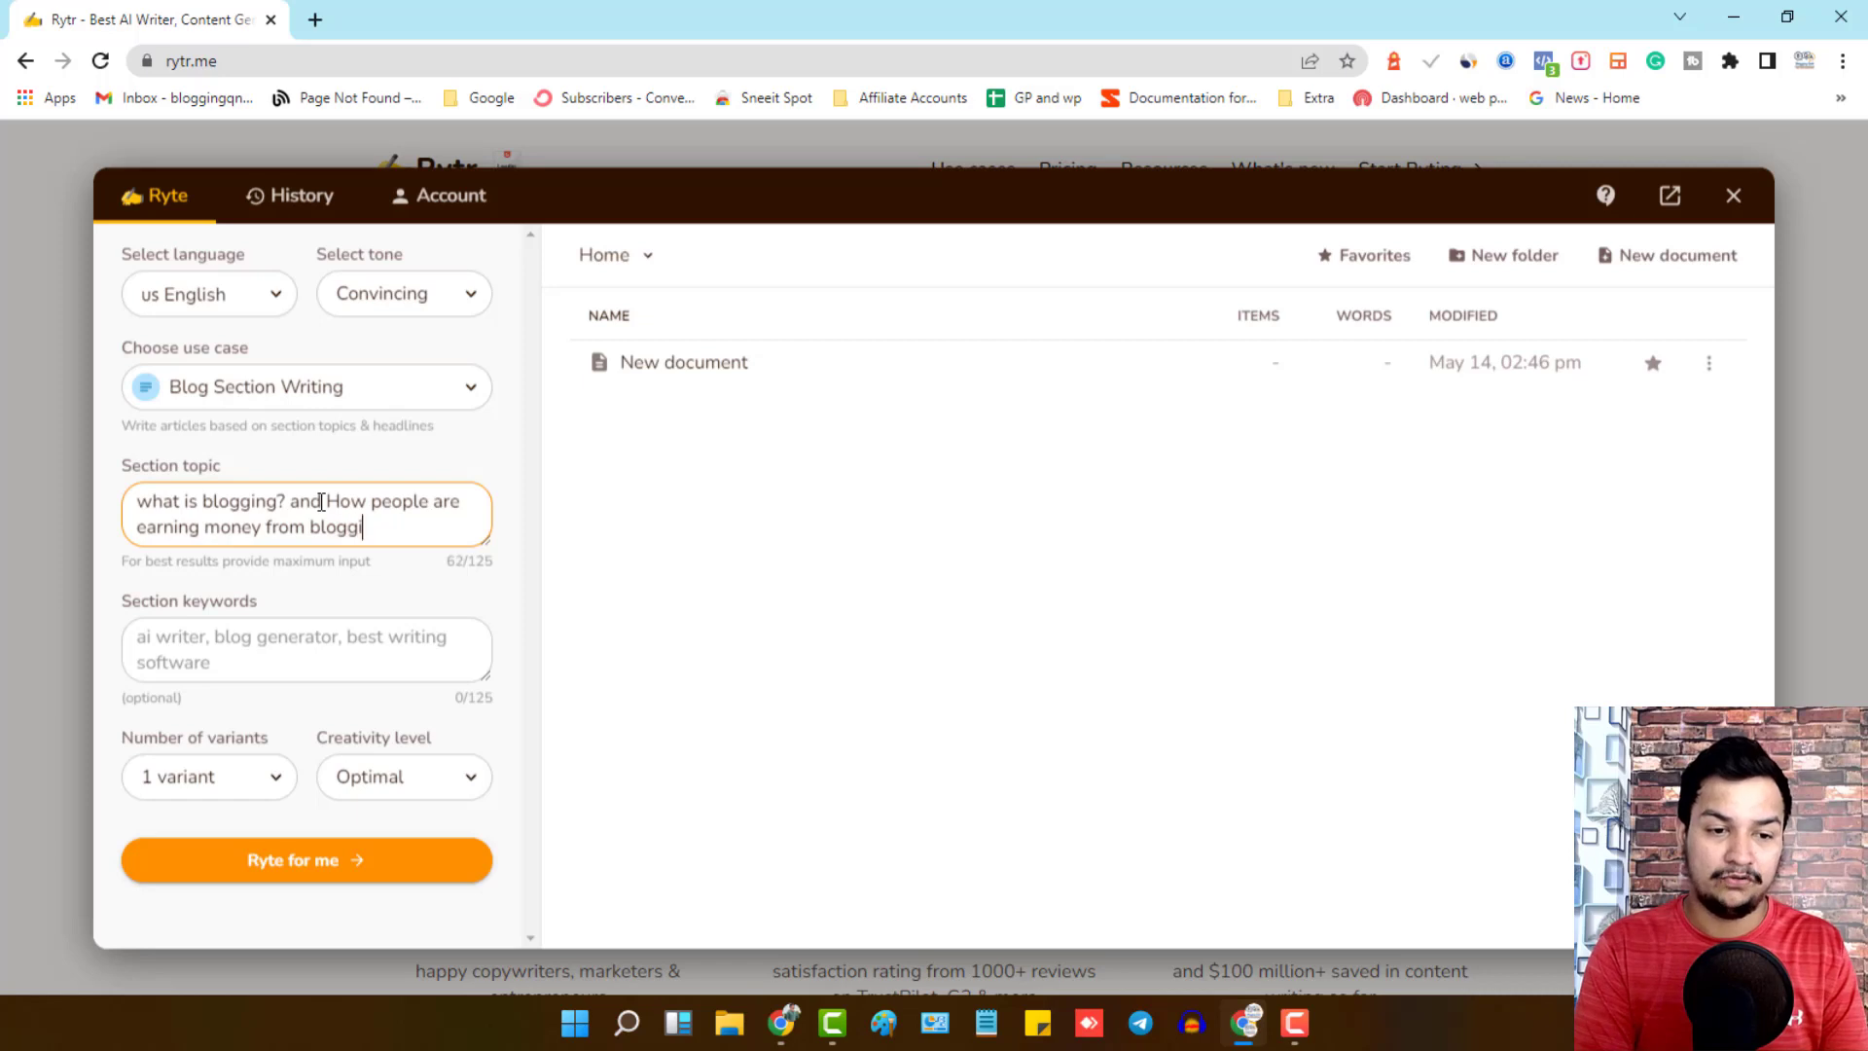
{"action": "left_click", "coordinate": [287, 636]}
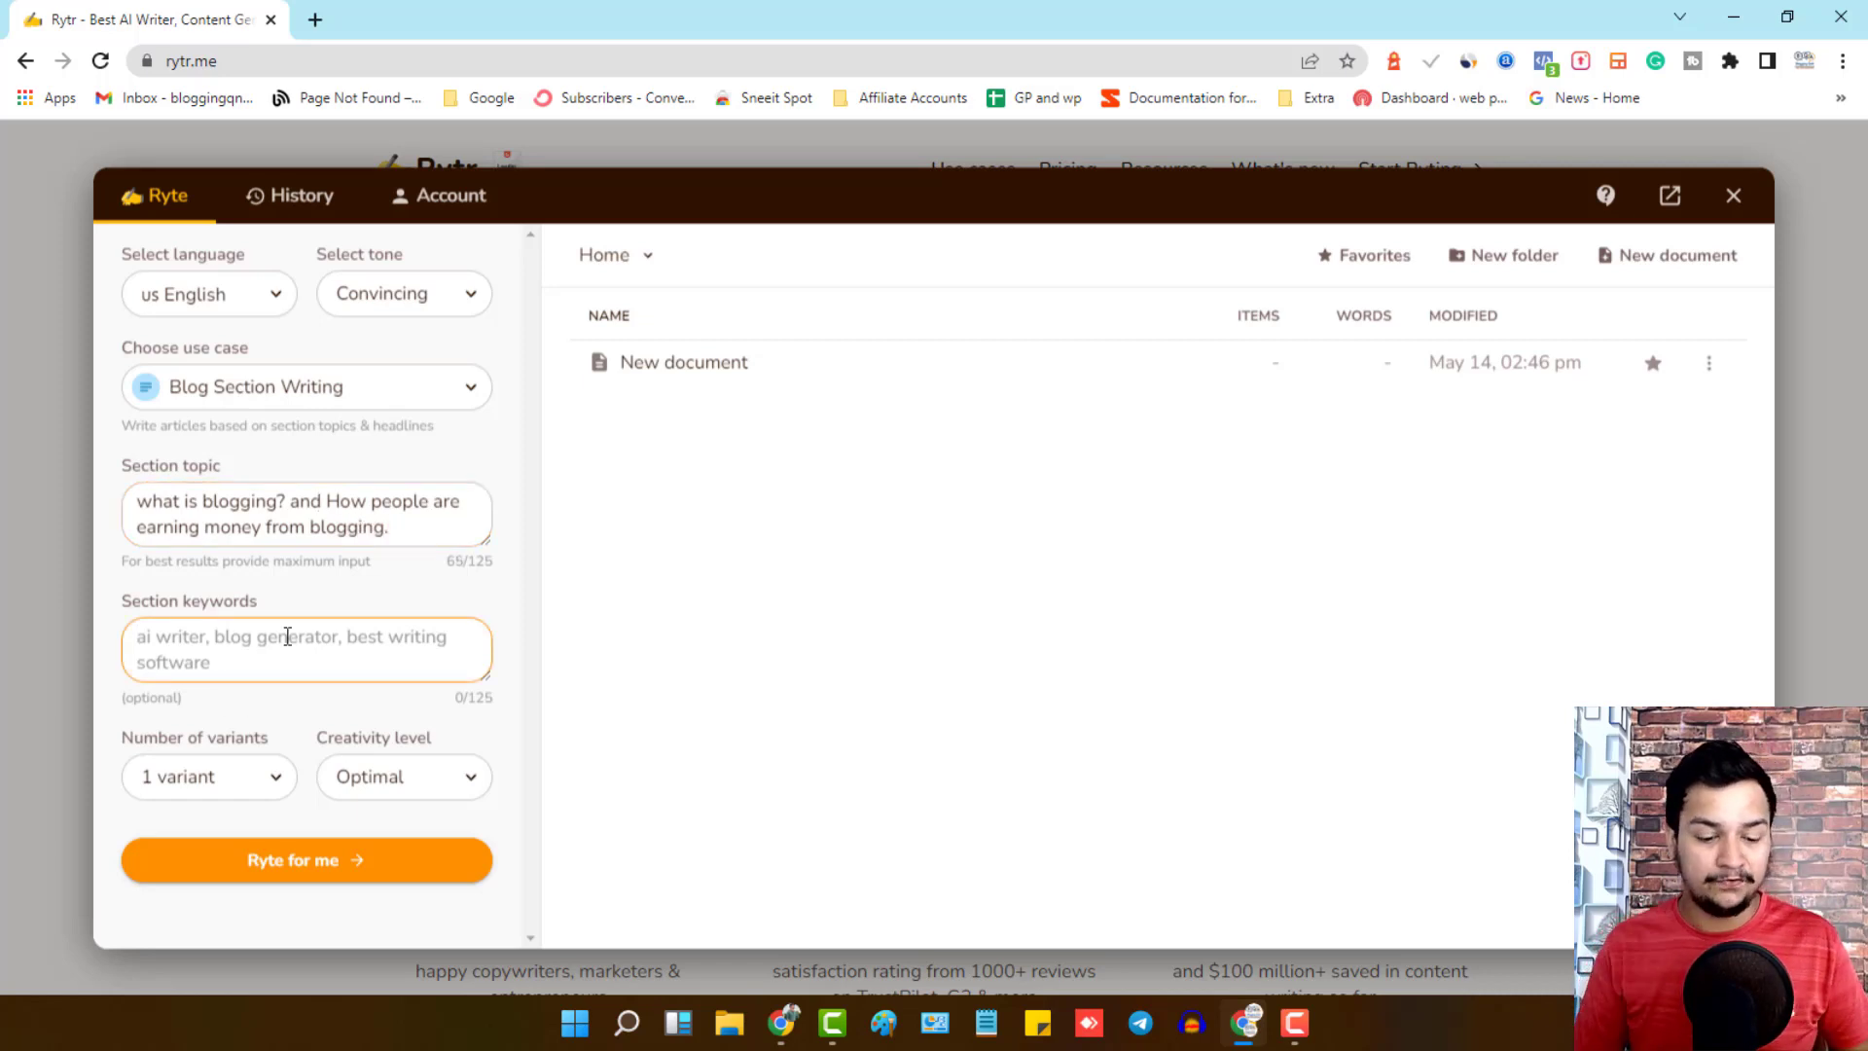
Enter keywords 'blogging, make money, earn money online.', choose 3 variants at Optimal creativity, and generate
{"action": "type", "text": "blogging"}
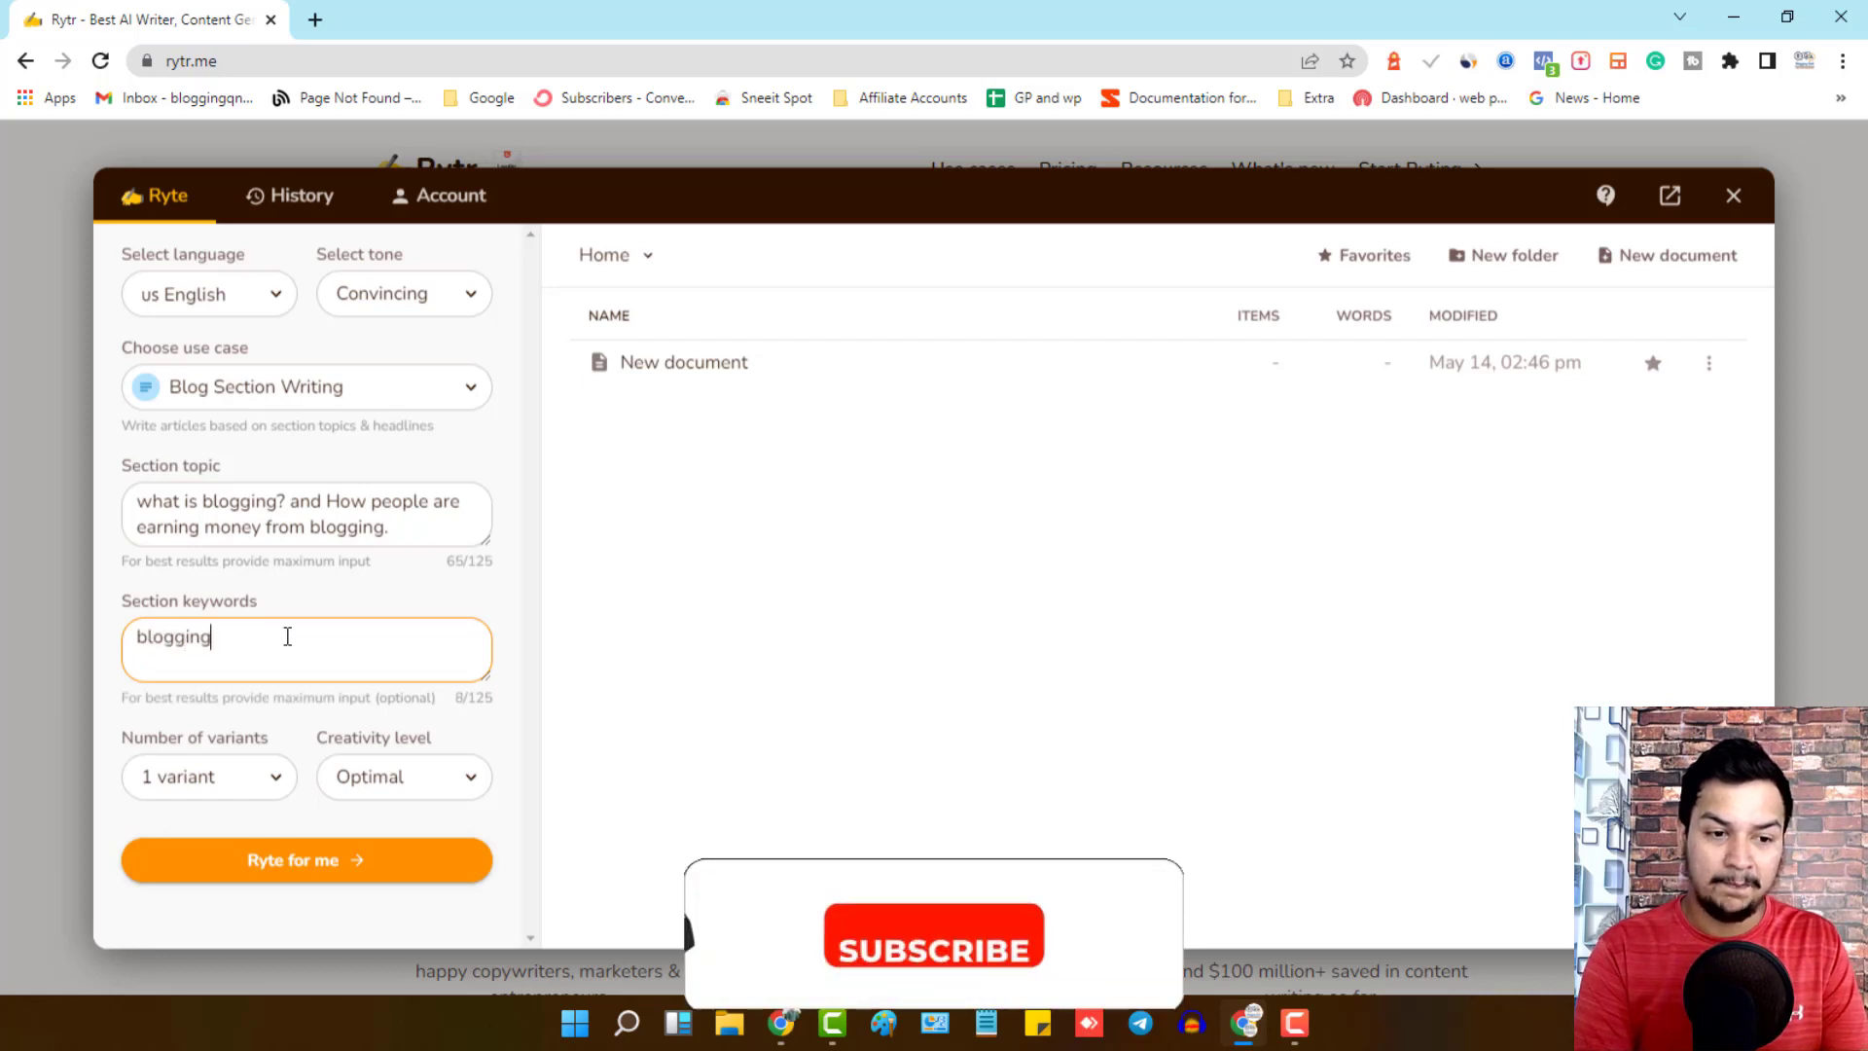
{"action": "type", "text": ", make money, earn money"}
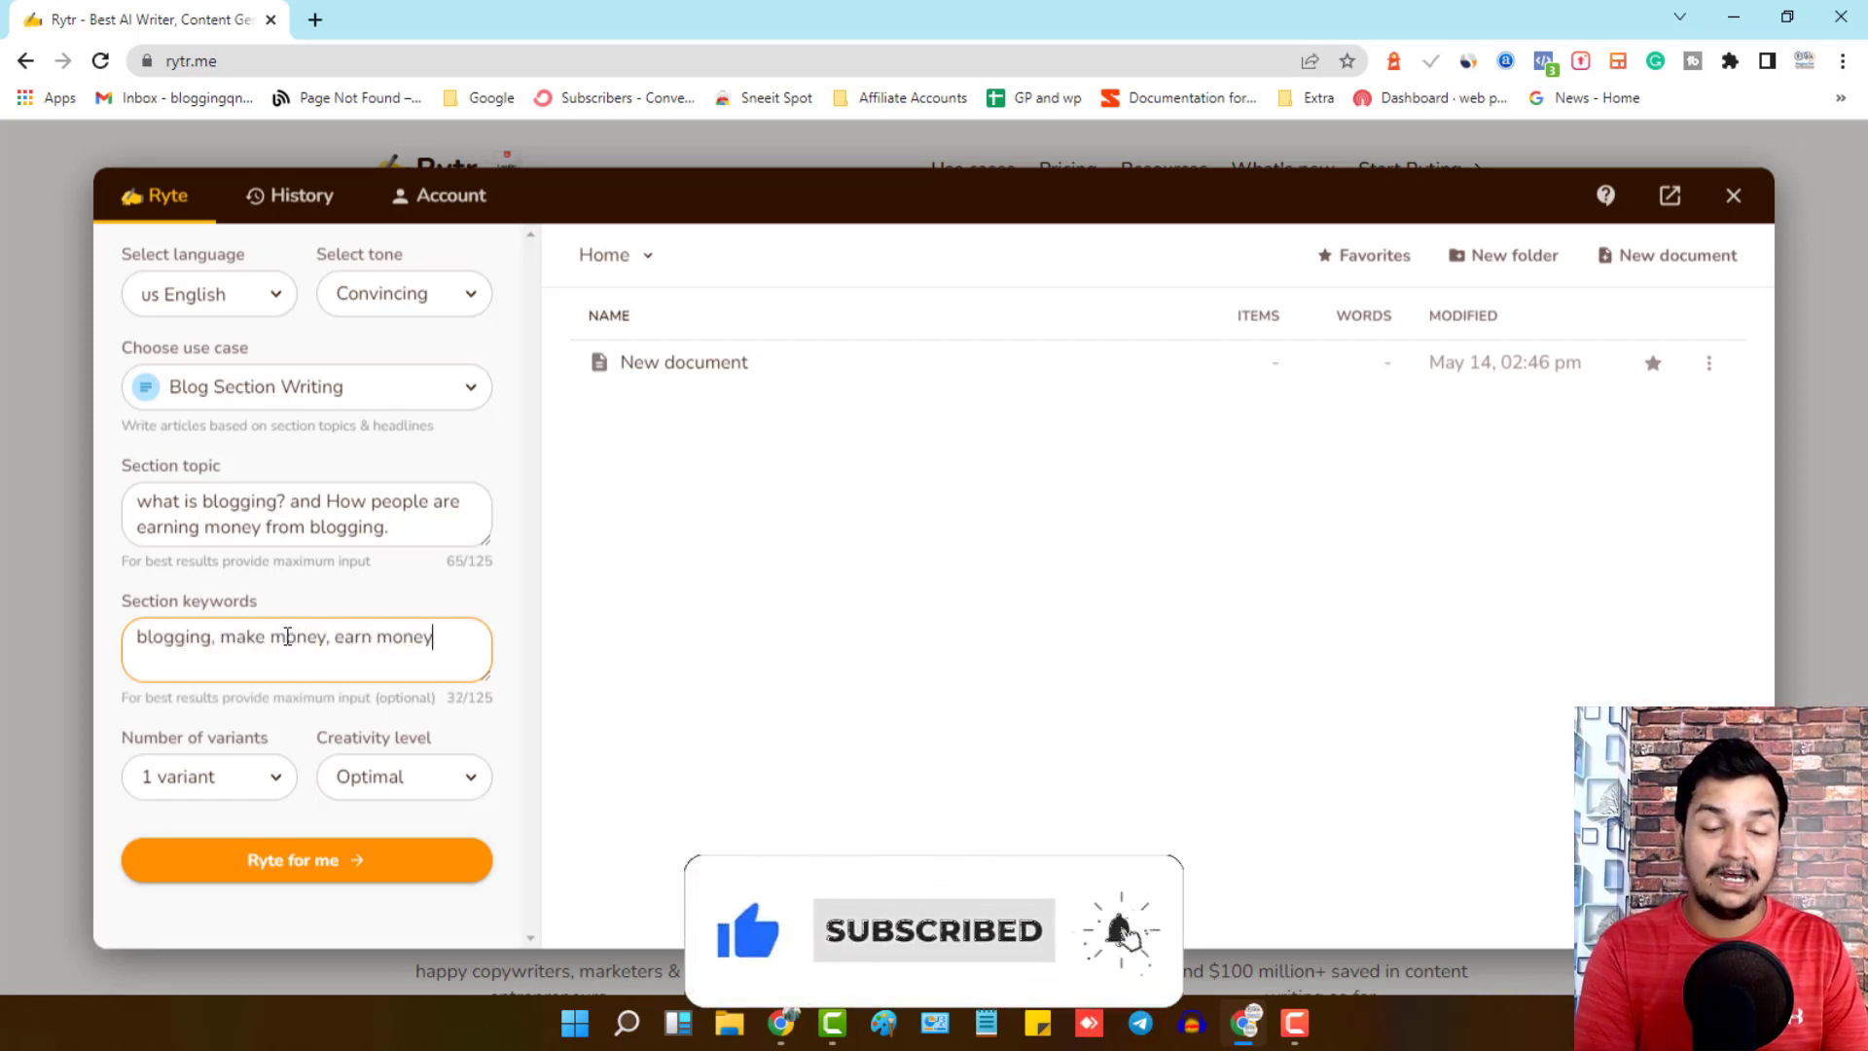
{"action": "type", "text": " online."}
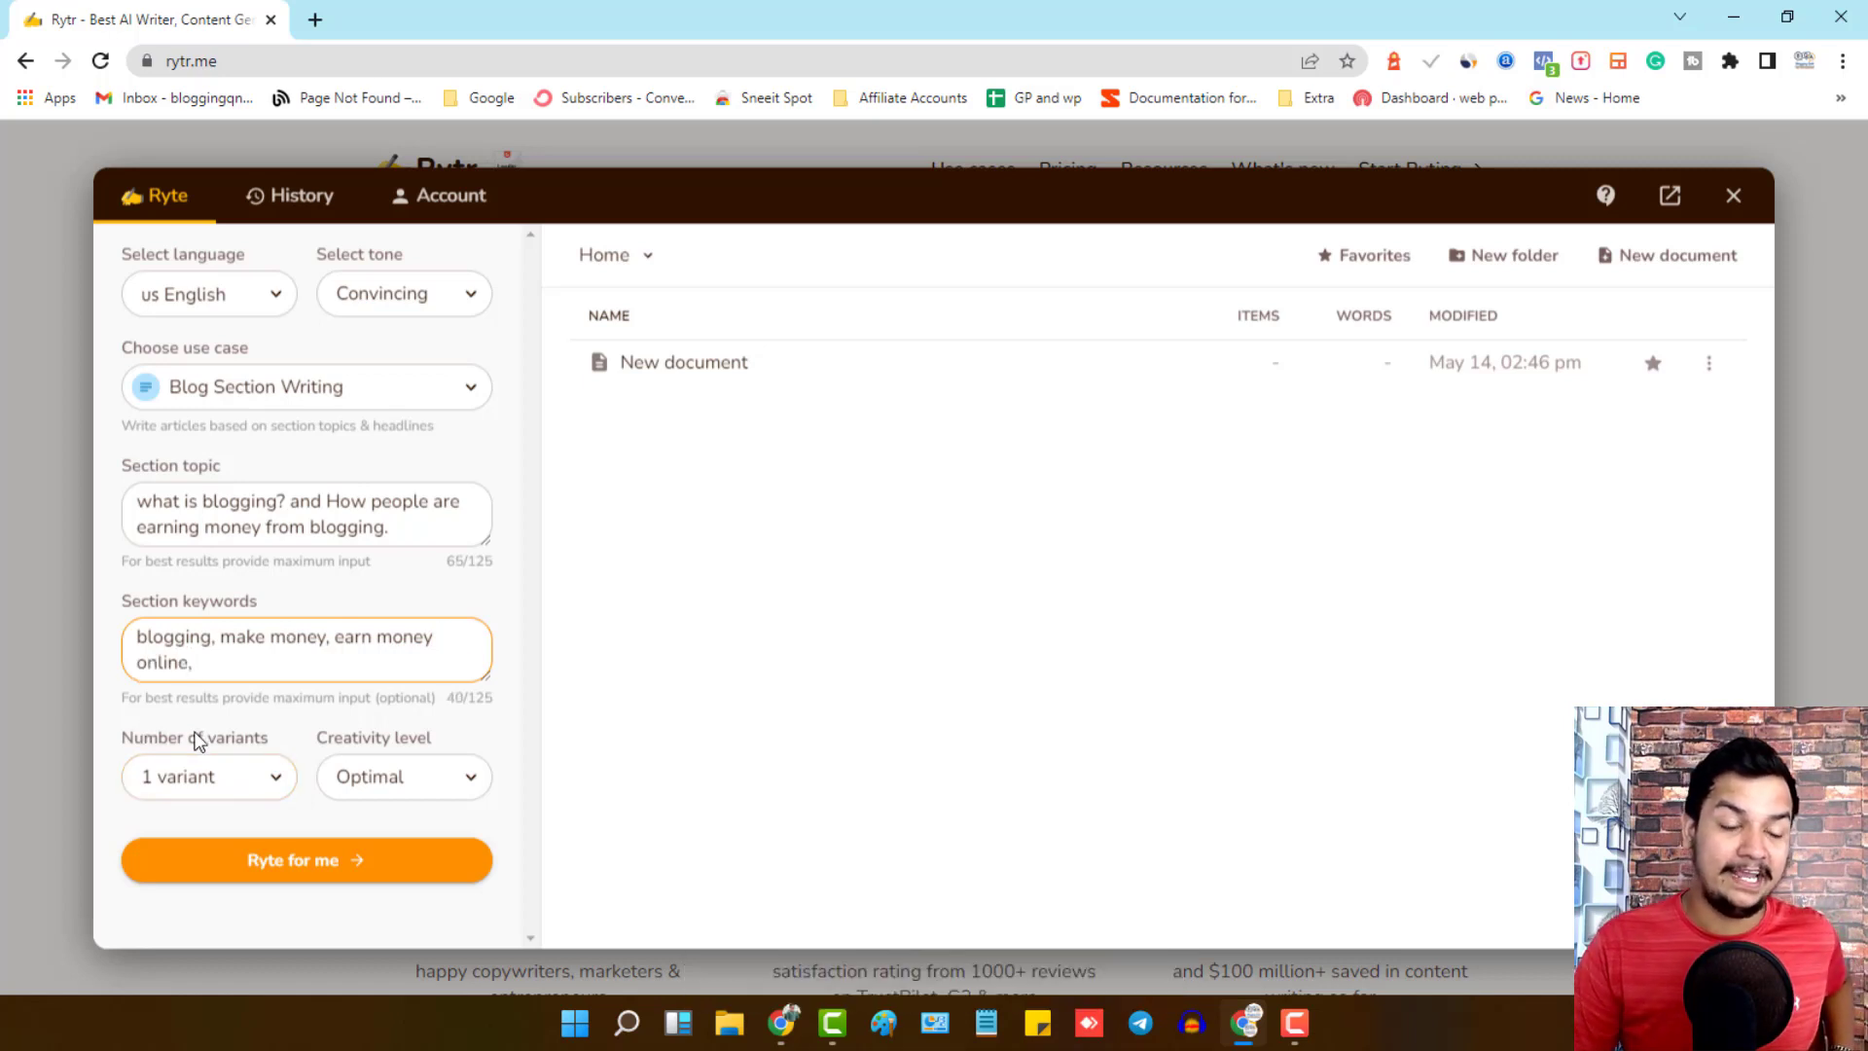
{"action": "left_click", "coordinate": [217, 784]}
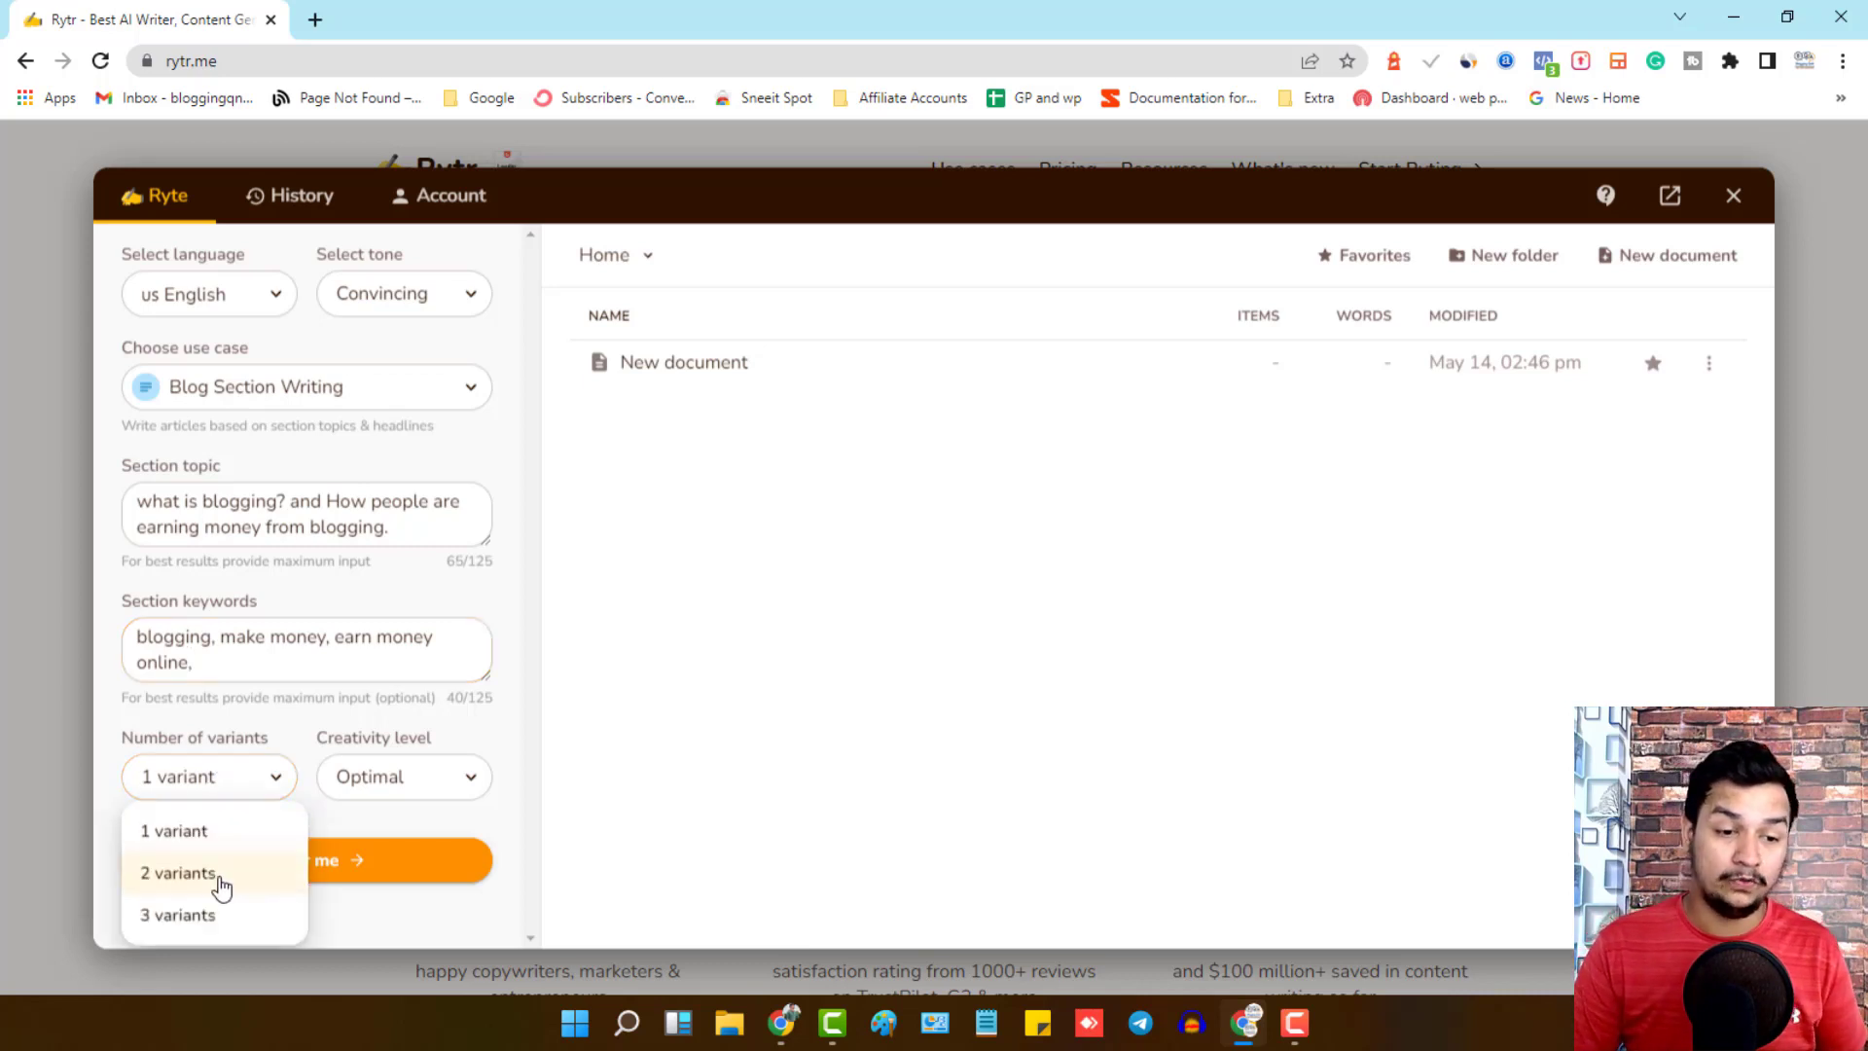
{"action": "left_click", "coordinate": [218, 924]}
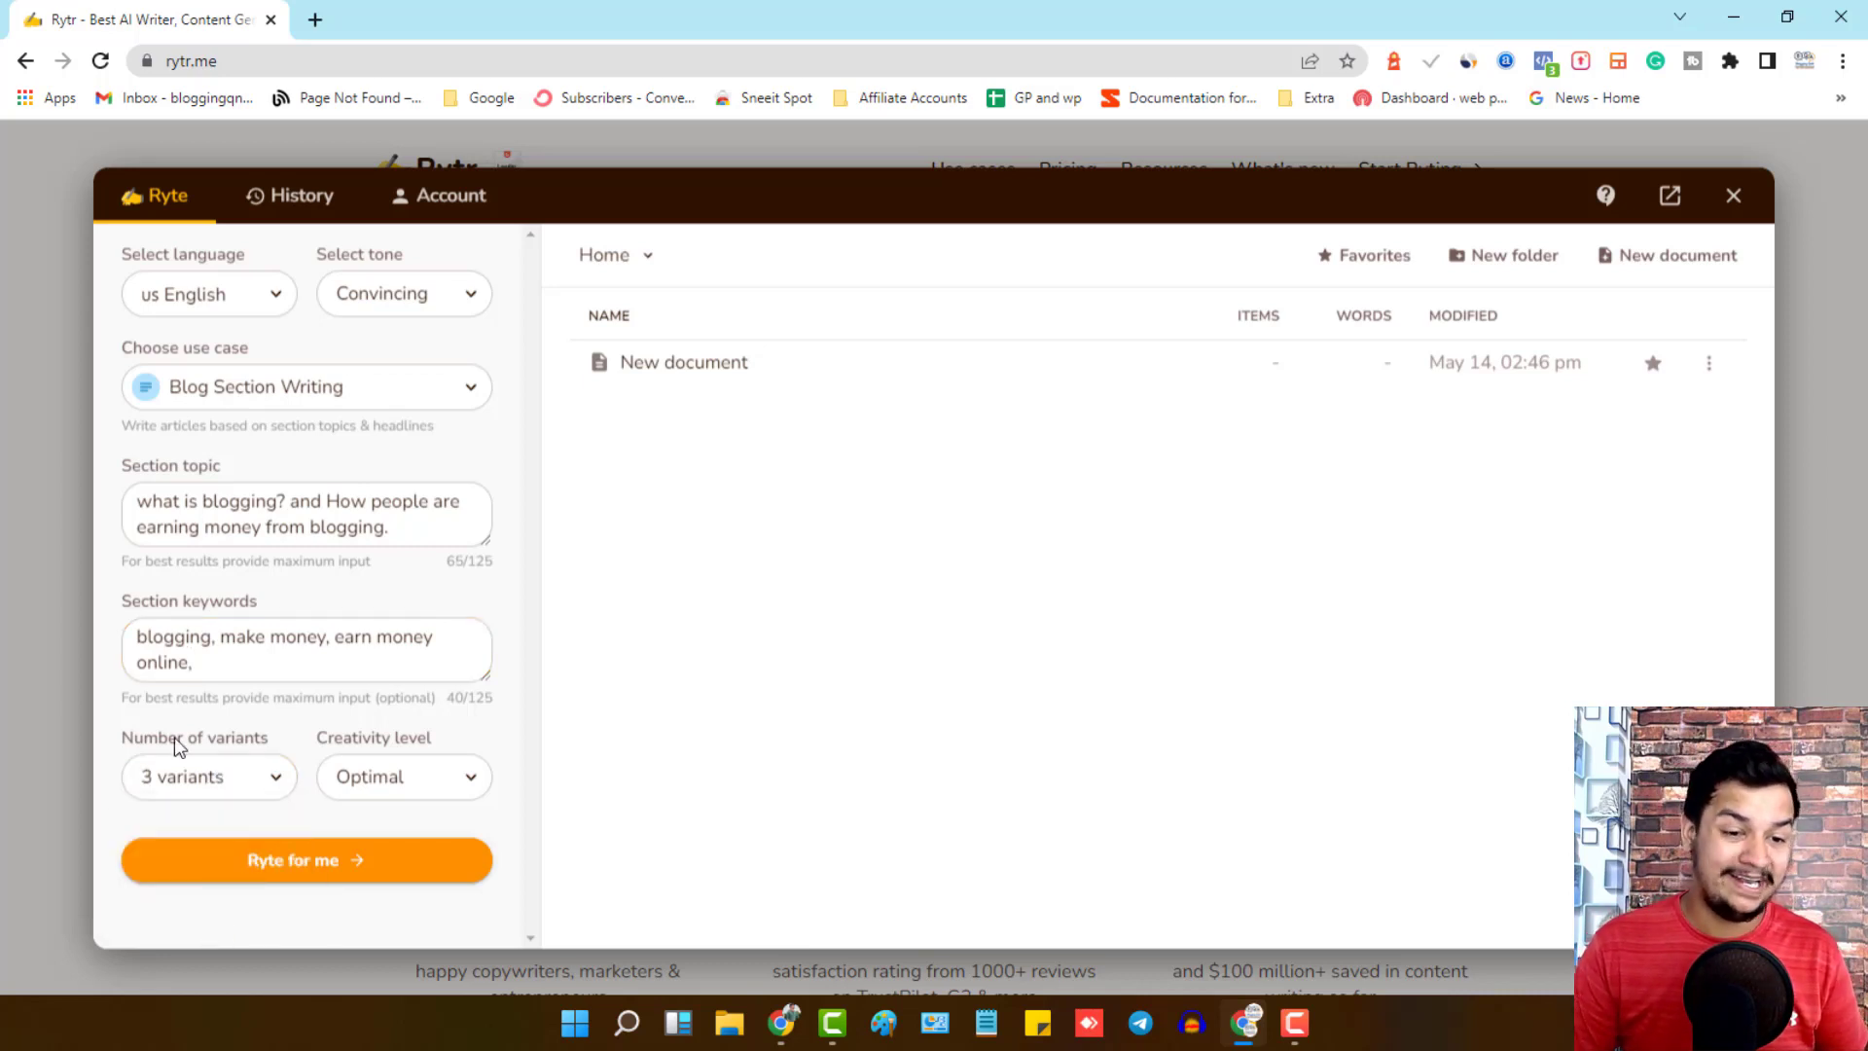
{"action": "left_click", "coordinate": [401, 778]}
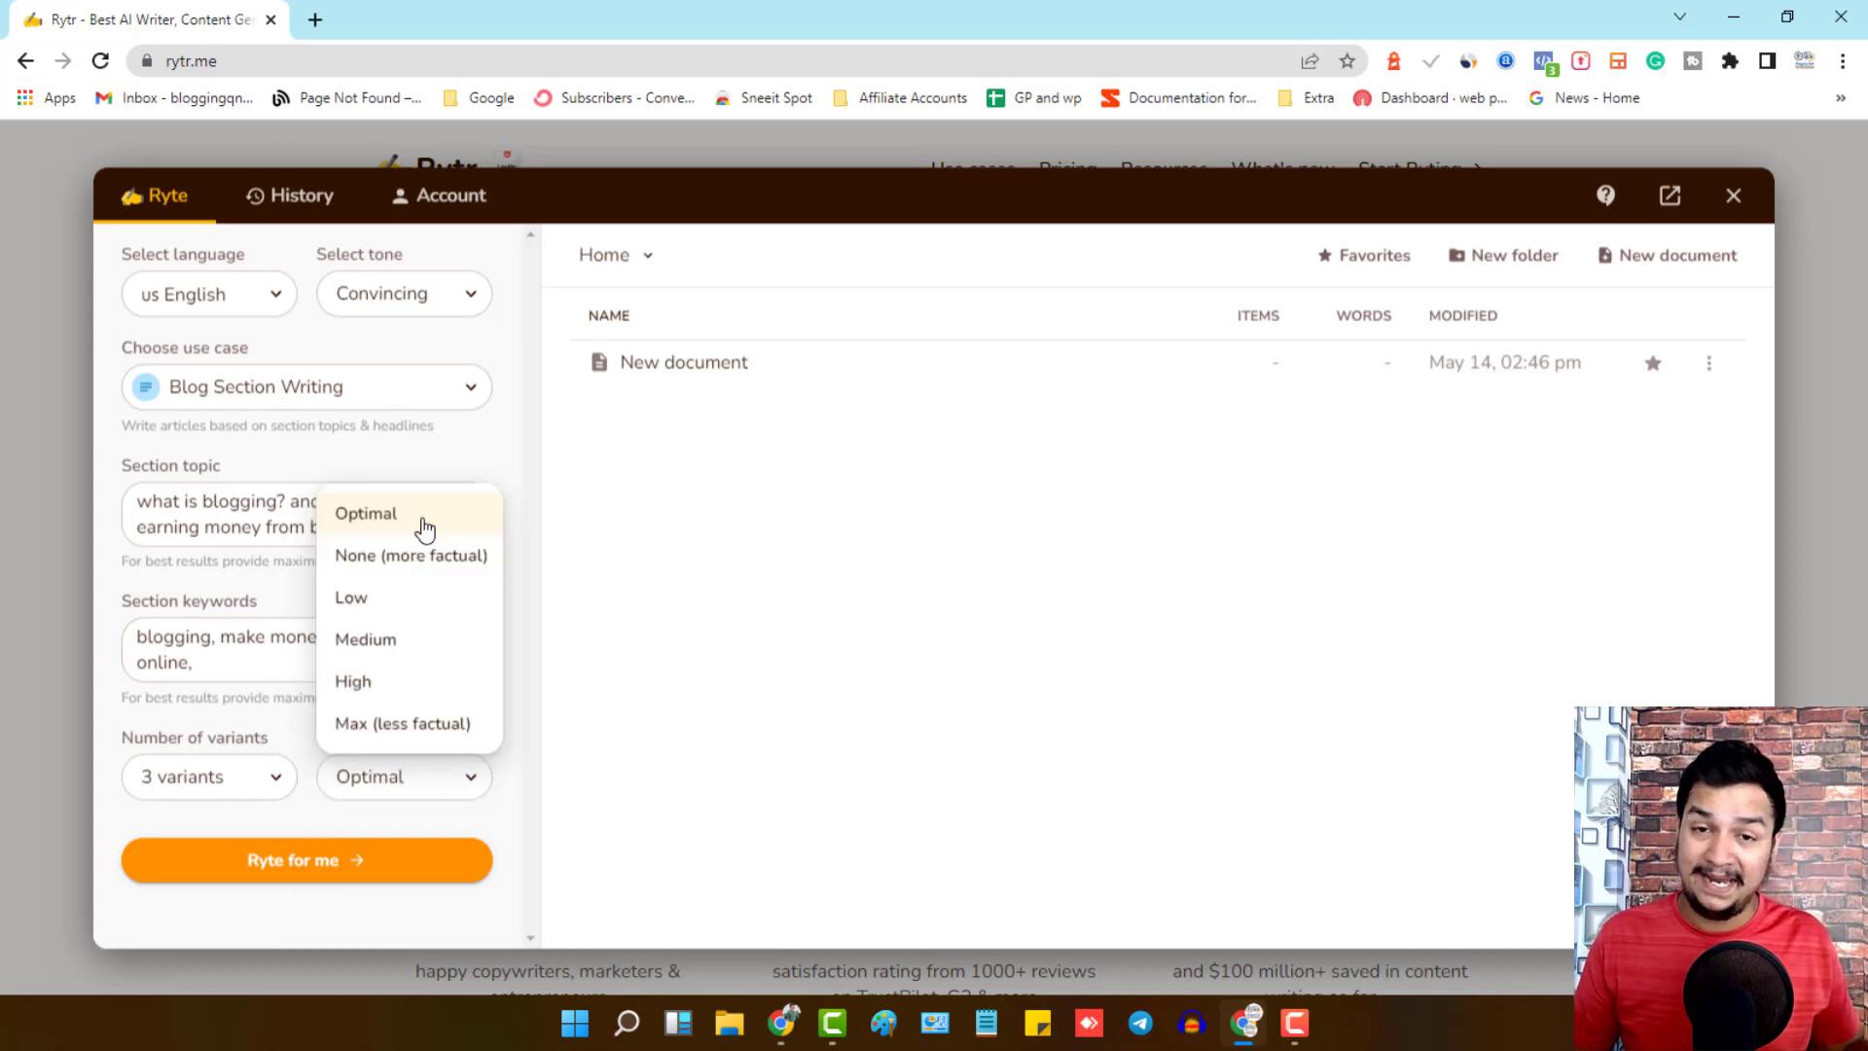
{"action": "left_click", "coordinate": [342, 877]}
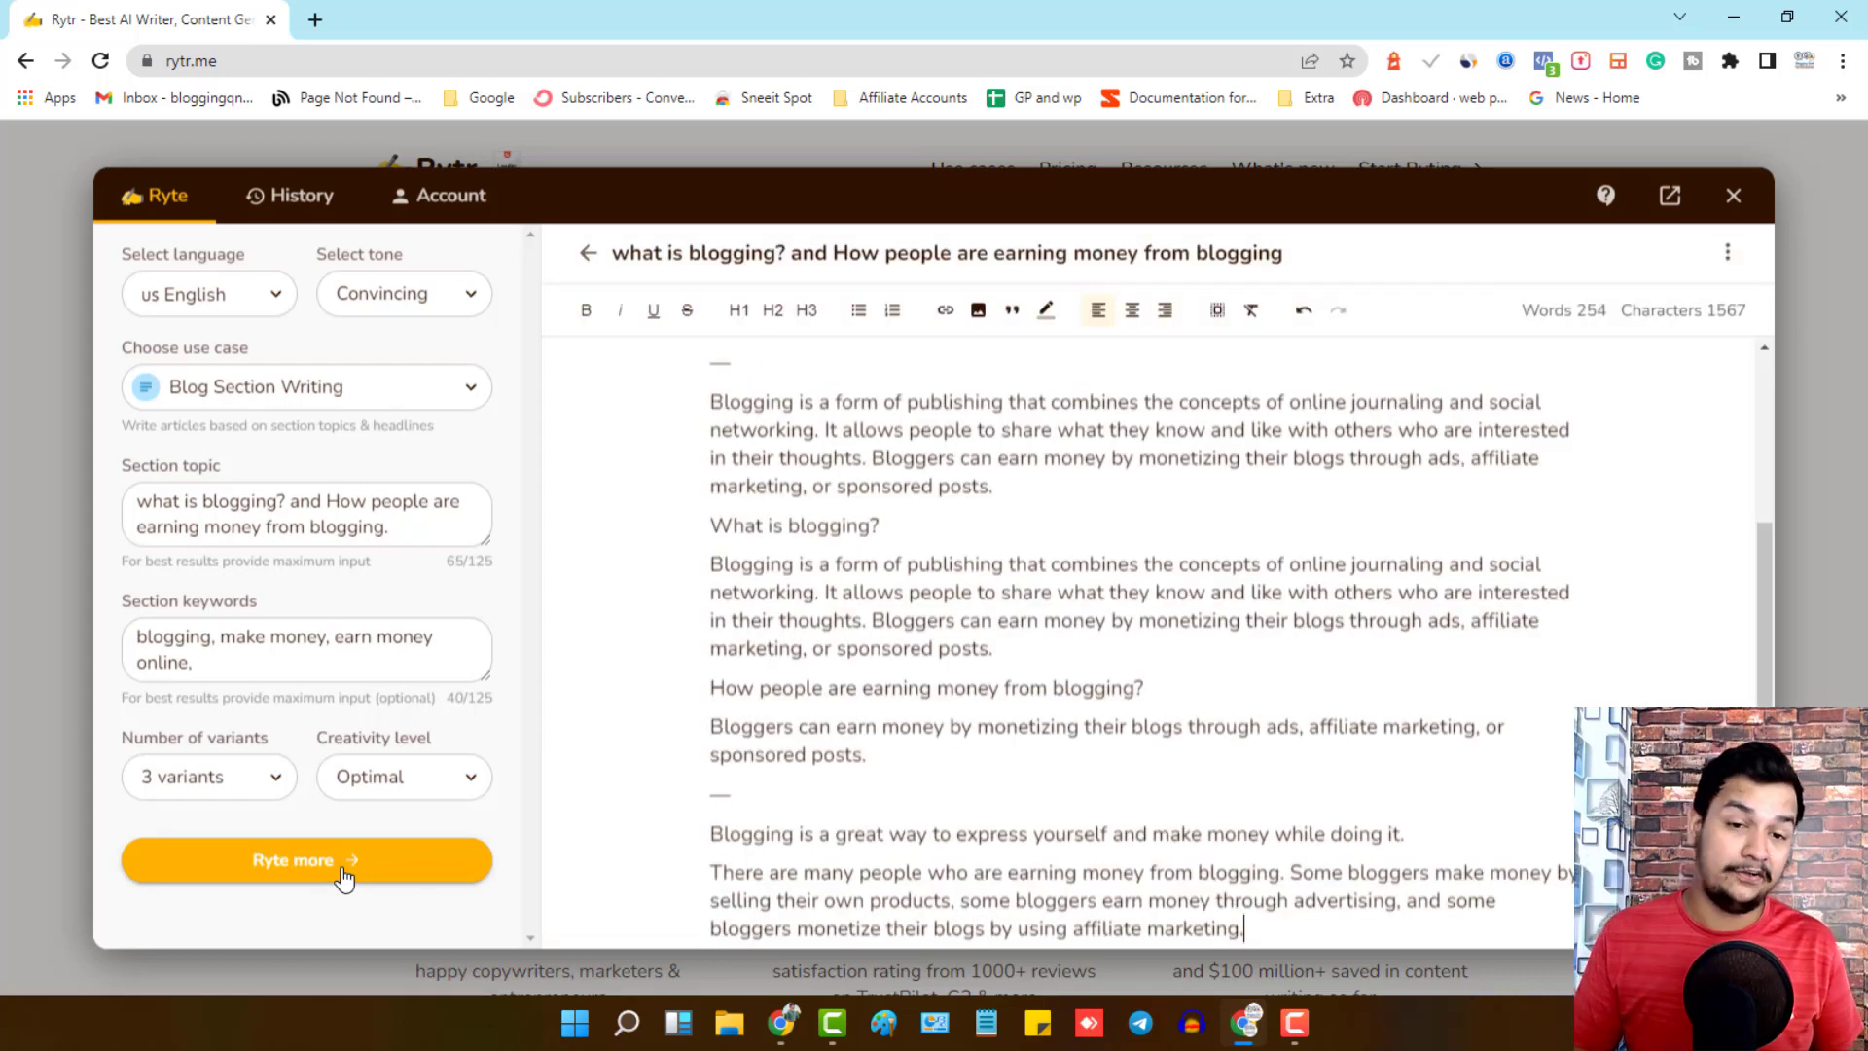
Review the generated 254-word blog section by selecting and deselecting its paragraphs
{"action": "left_click_drag", "start_coordinate": [710, 402], "coordinate": [793, 486]}
{"action": "left_click_drag", "start_coordinate": [888, 662], "coordinate": [944, 725]}
{"action": "scroll", "coordinate": [1118, 645], "scroll_direction": "up", "scroll_amount": 3}
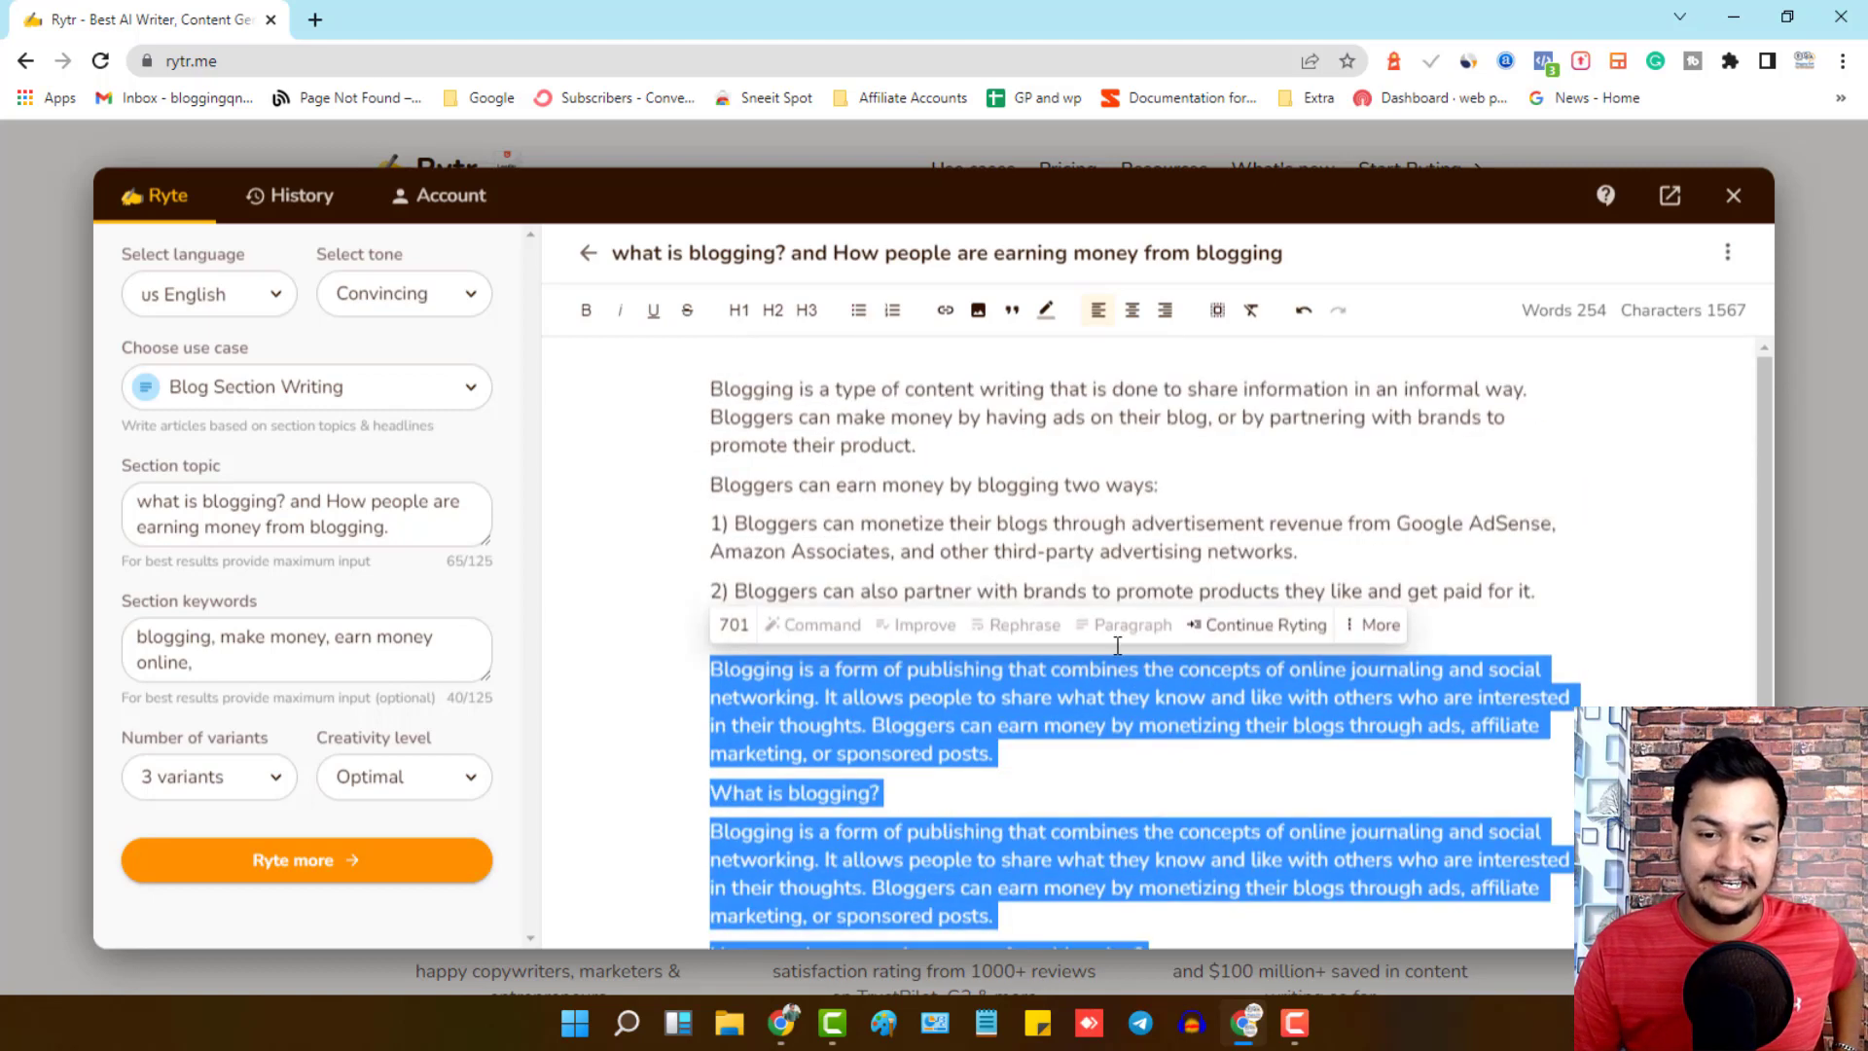
{"action": "left_click", "coordinate": [956, 523]}
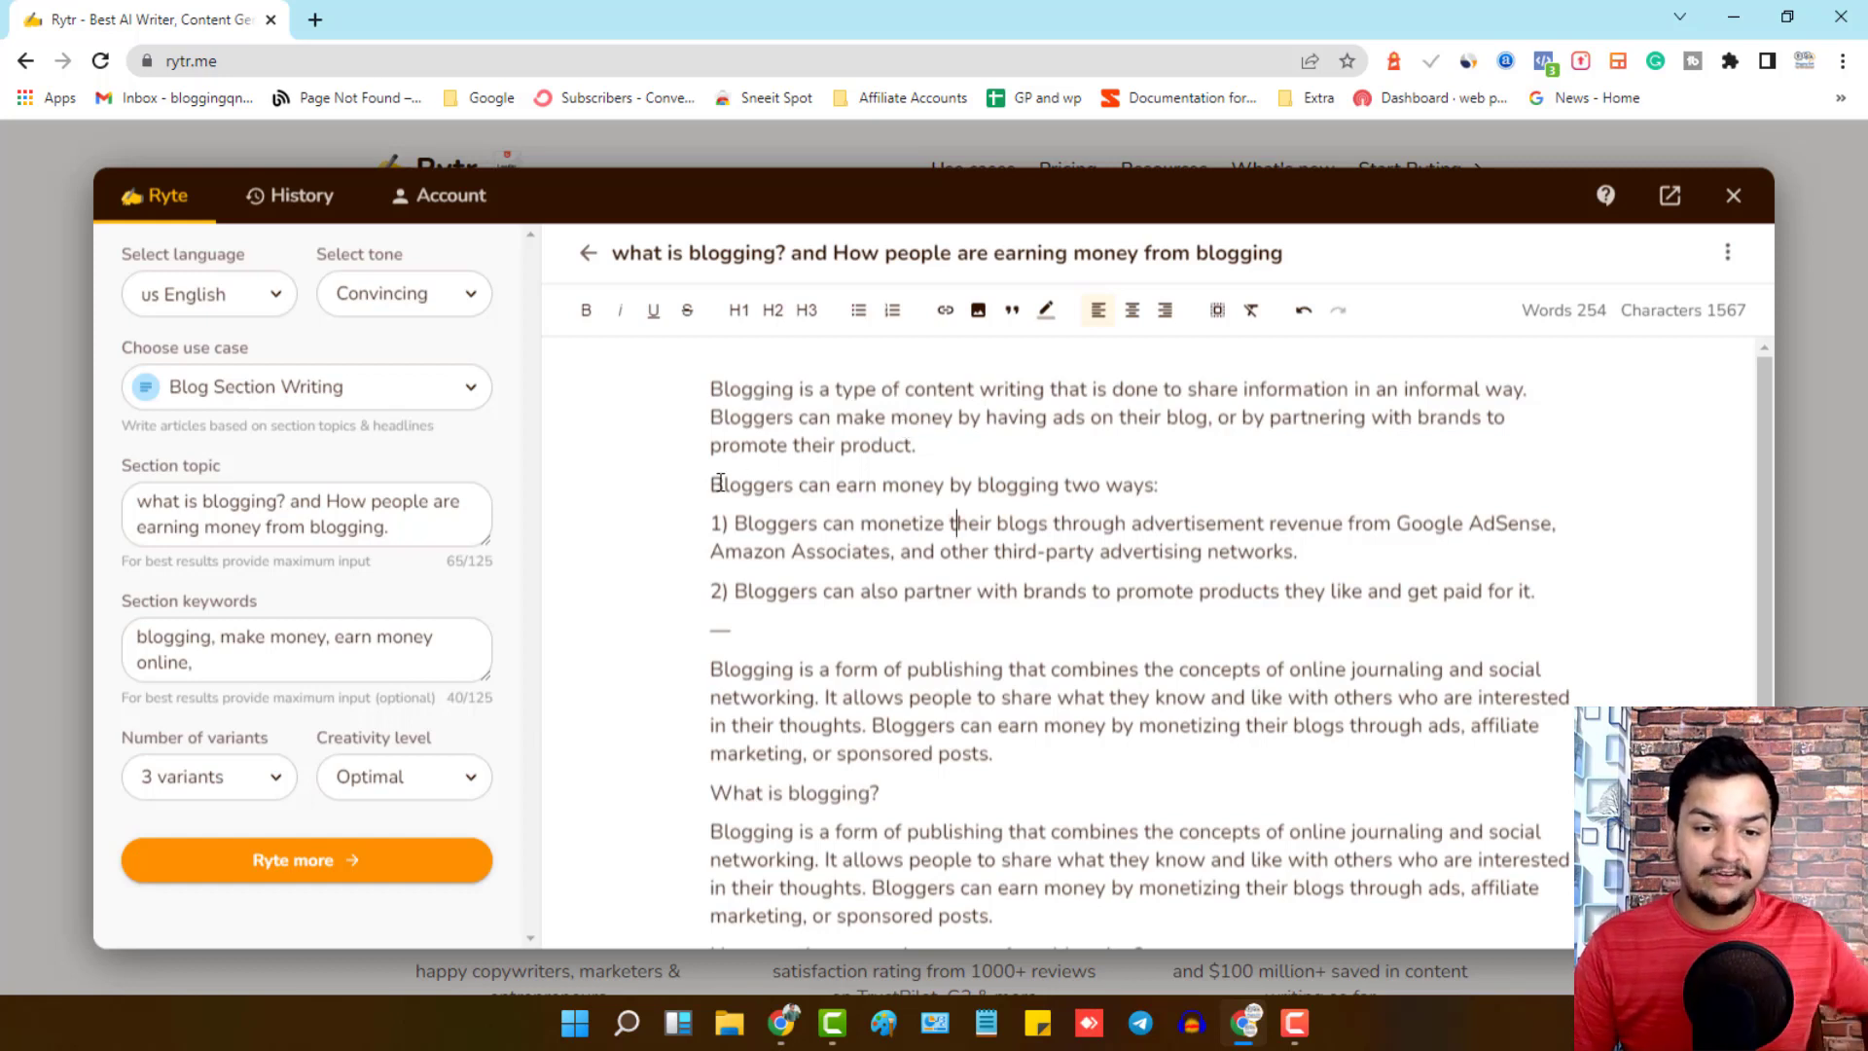
{"action": "left_click_drag", "start_coordinate": [711, 484], "coordinate": [1176, 488]}
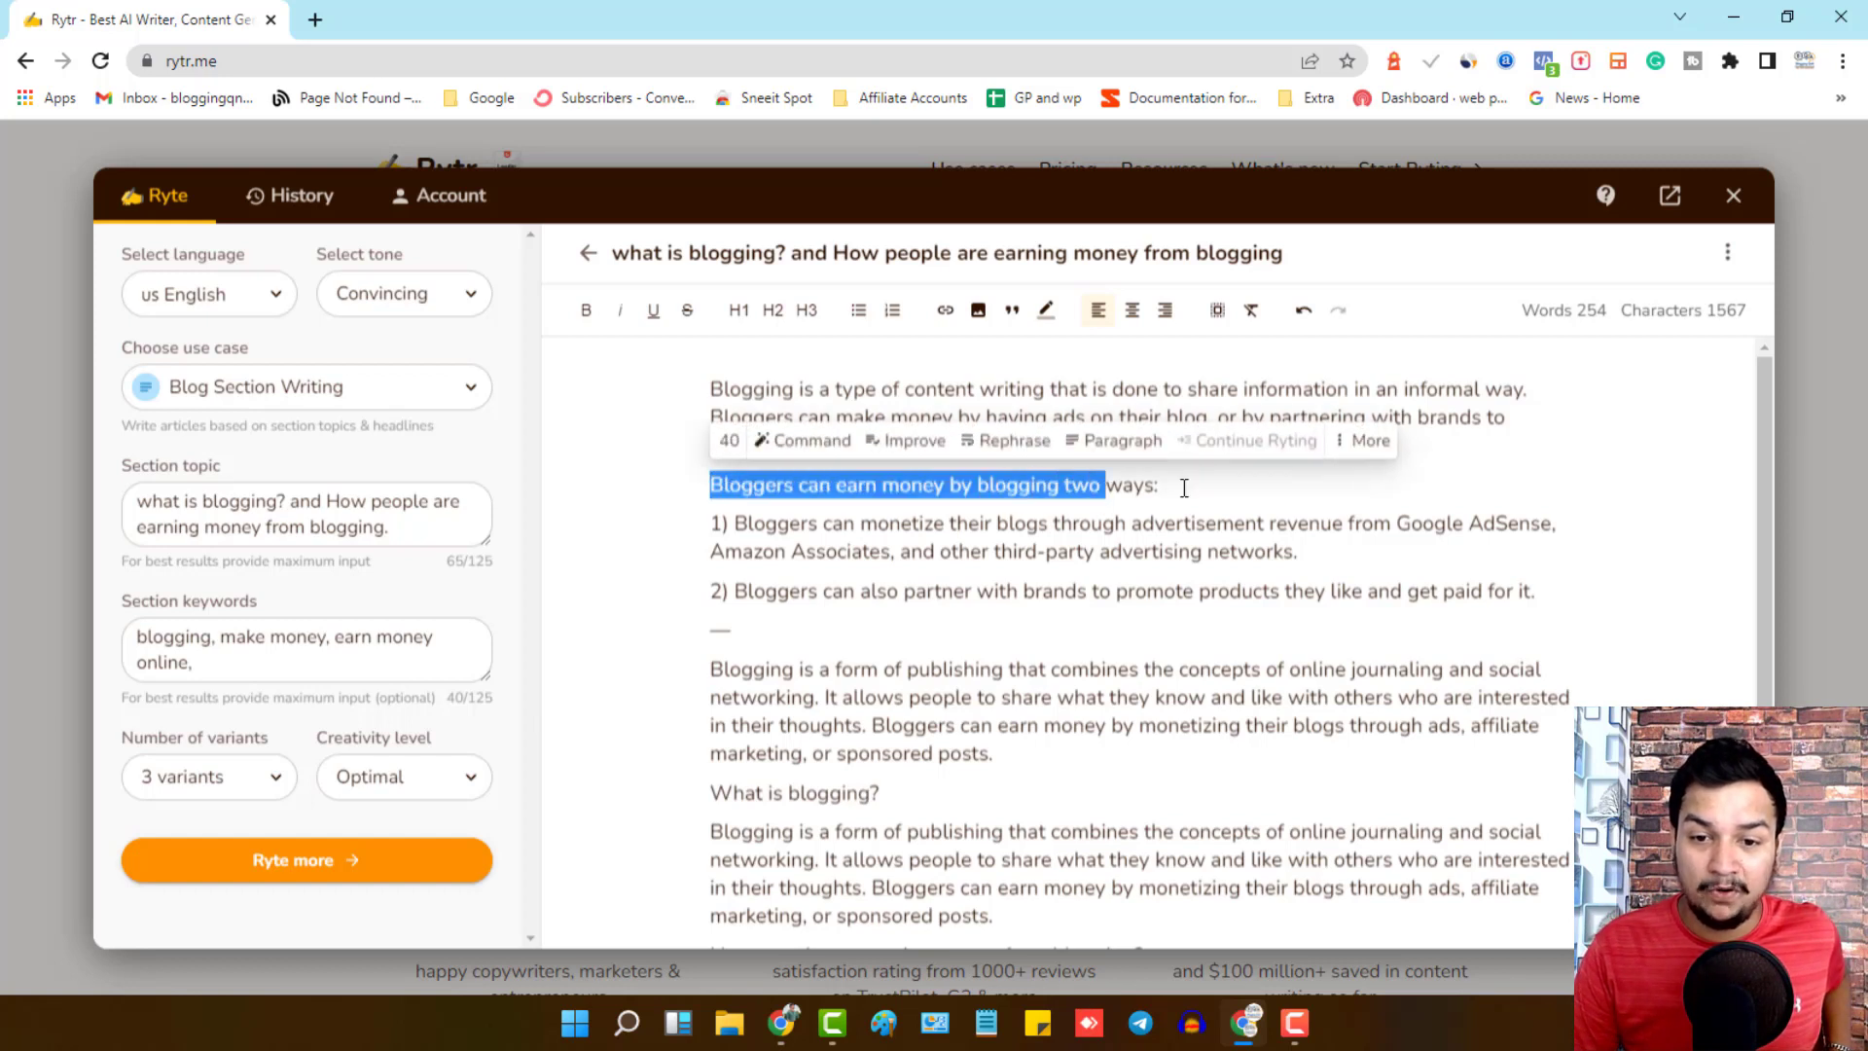
{"action": "left_click", "coordinate": [1157, 486]}
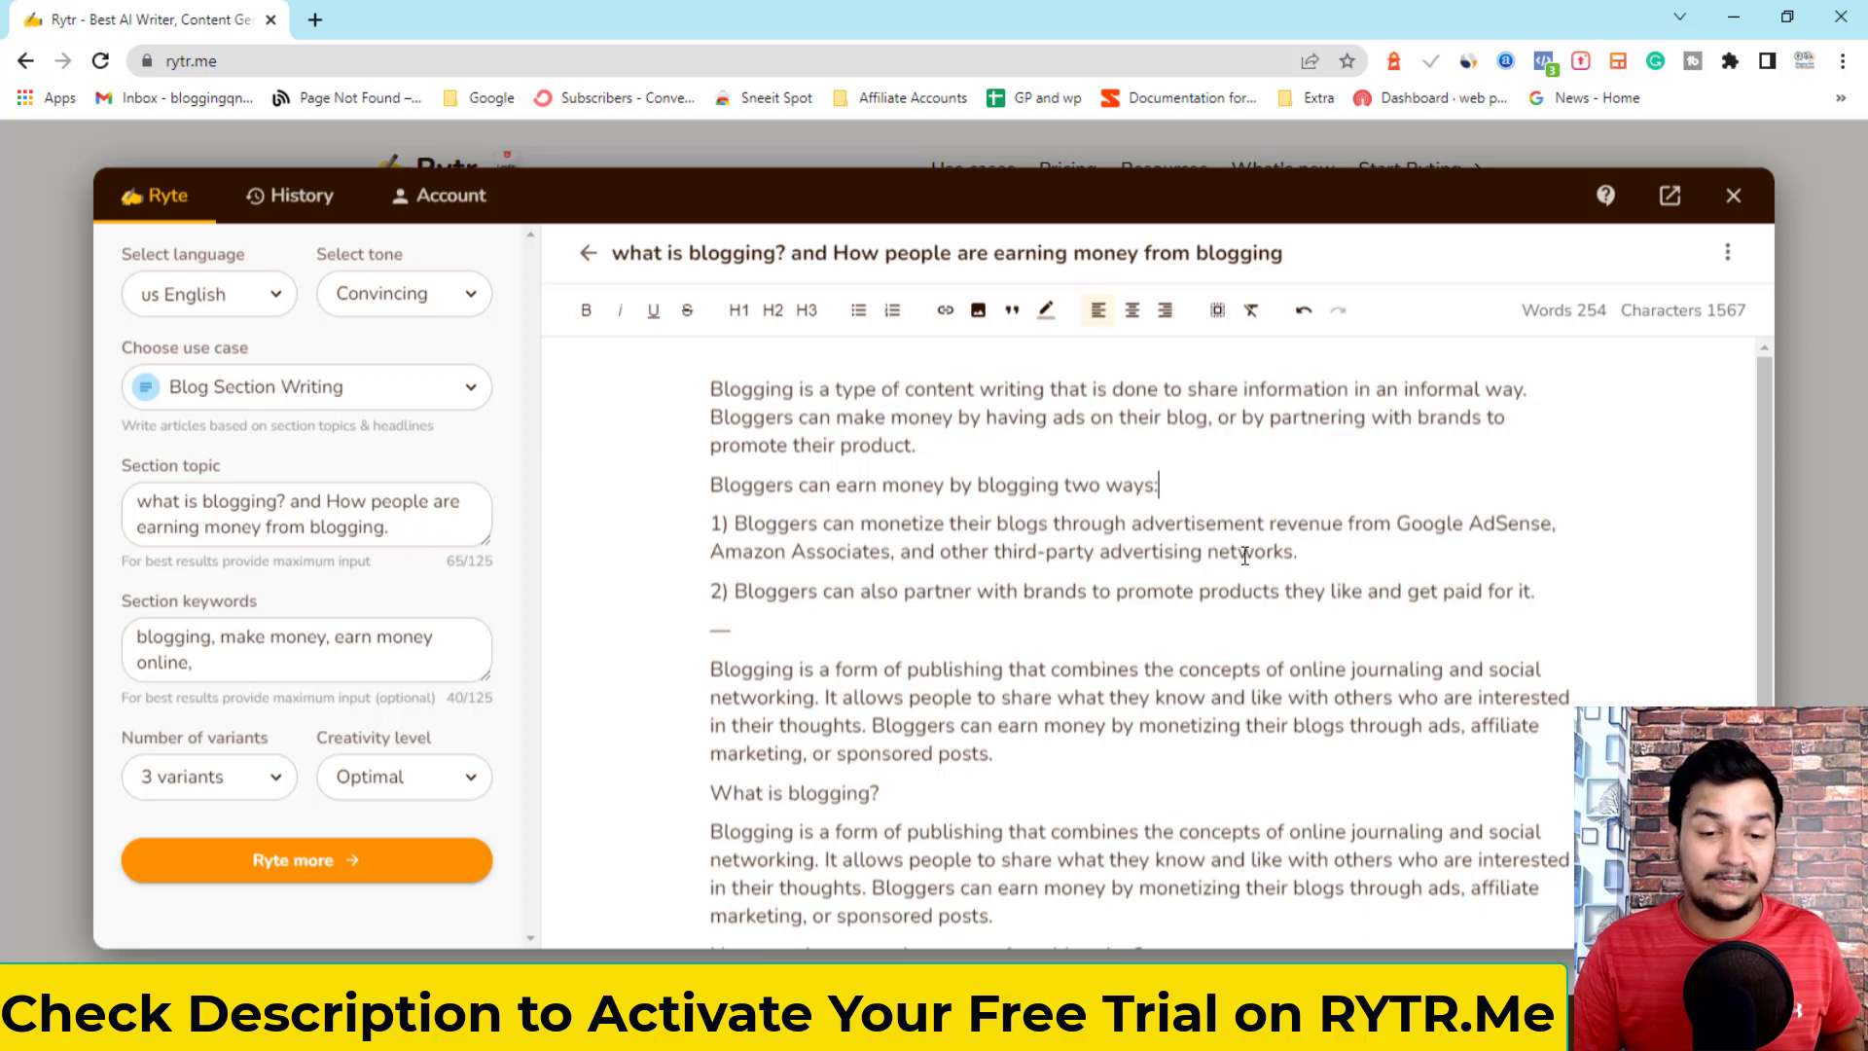
{"action": "scroll", "coordinate": [1134, 551], "scroll_direction": "down", "scroll_amount": 1}
{"action": "left_click_drag", "start_coordinate": [710, 556], "coordinate": [1488, 558]}
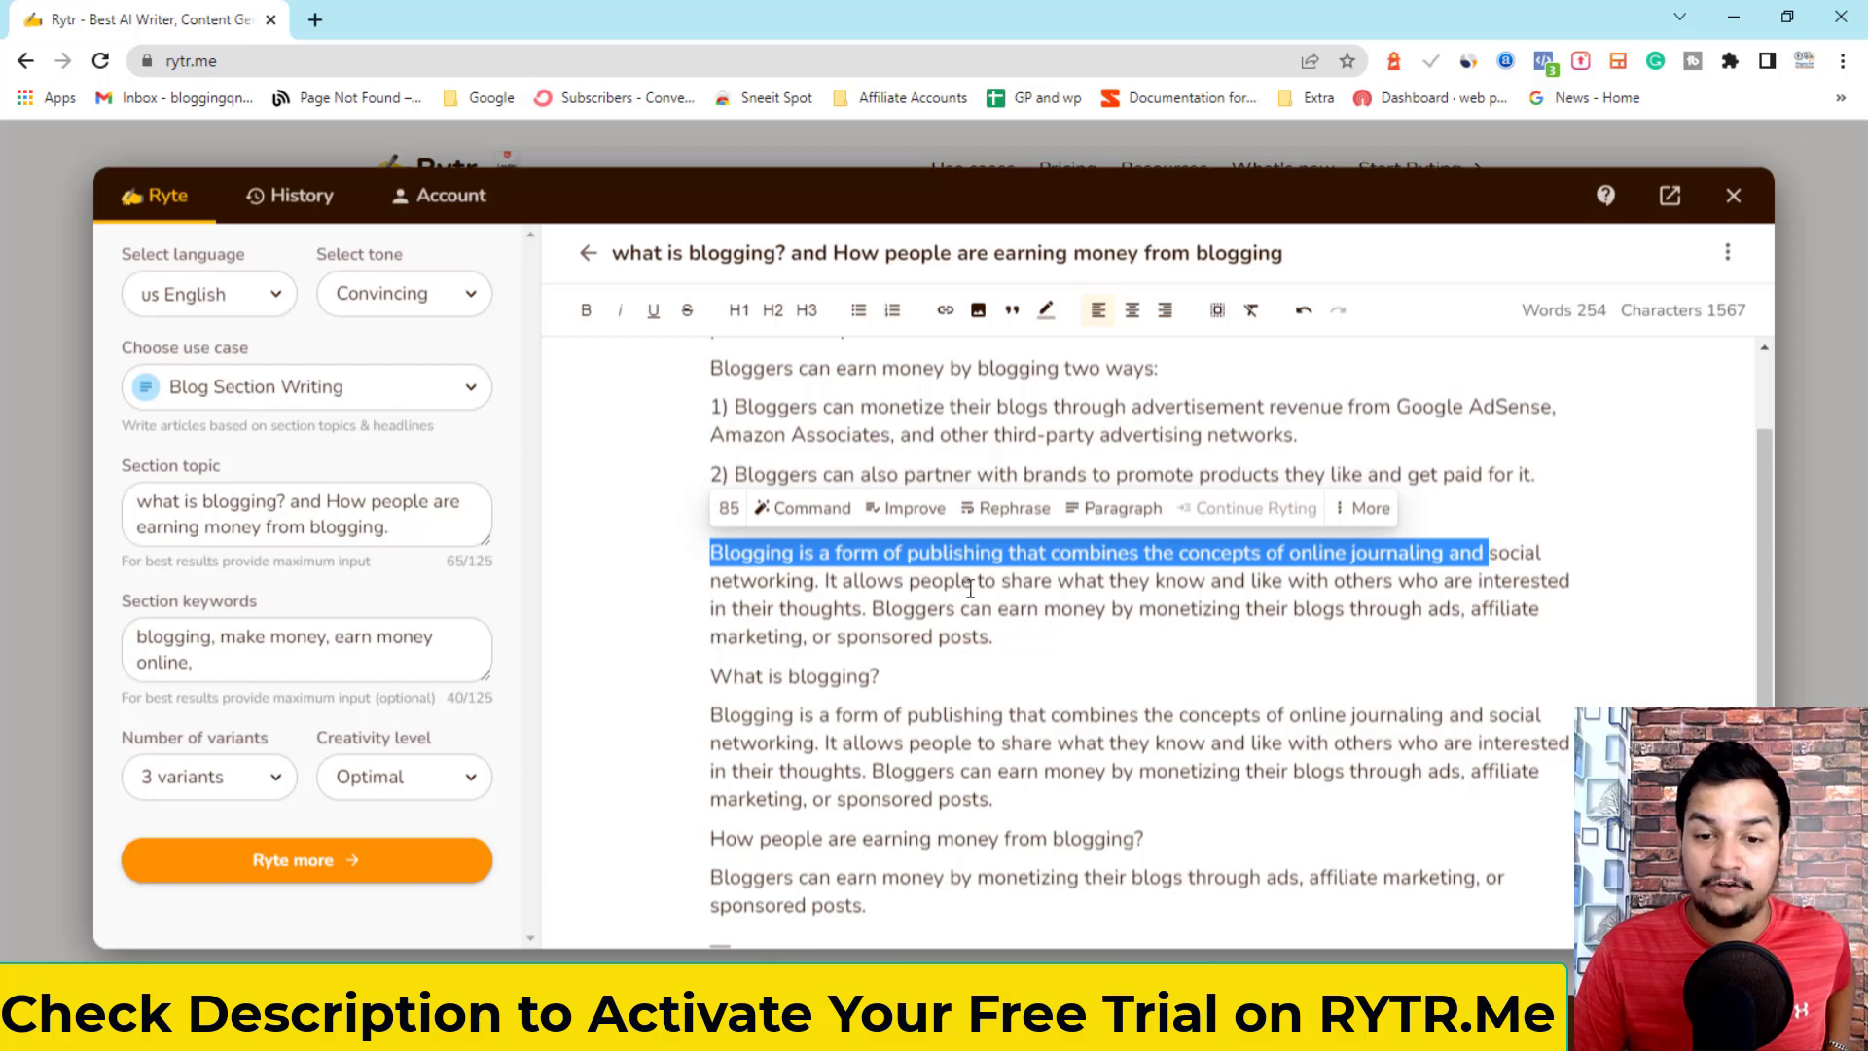
{"action": "left_click", "coordinate": [1121, 582]}
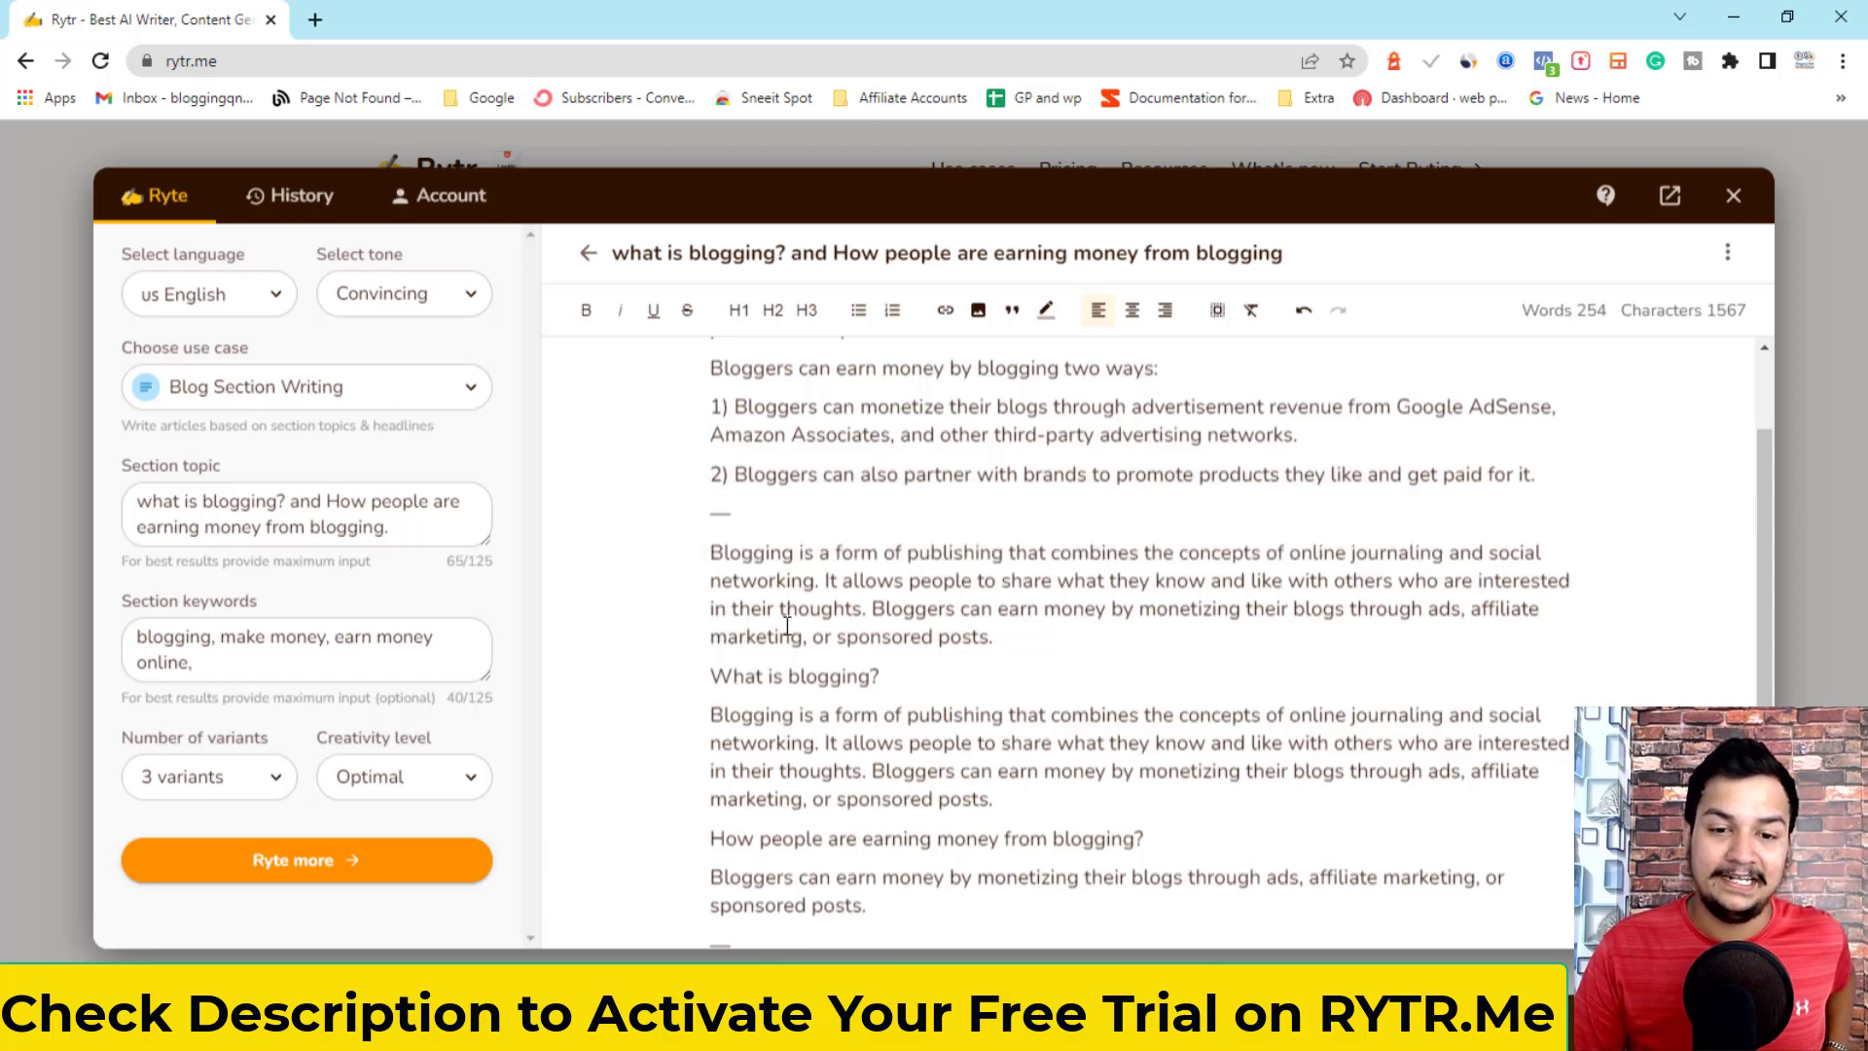
{"action": "scroll", "coordinate": [952, 630], "scroll_direction": "down", "scroll_amount": 1}
{"action": "left_click_drag", "start_coordinate": [692, 558], "coordinate": [768, 626]}
{"action": "left_click_drag", "start_coordinate": [853, 723], "coordinate": [1018, 905]}
{"action": "left_click", "coordinate": [1304, 796]}
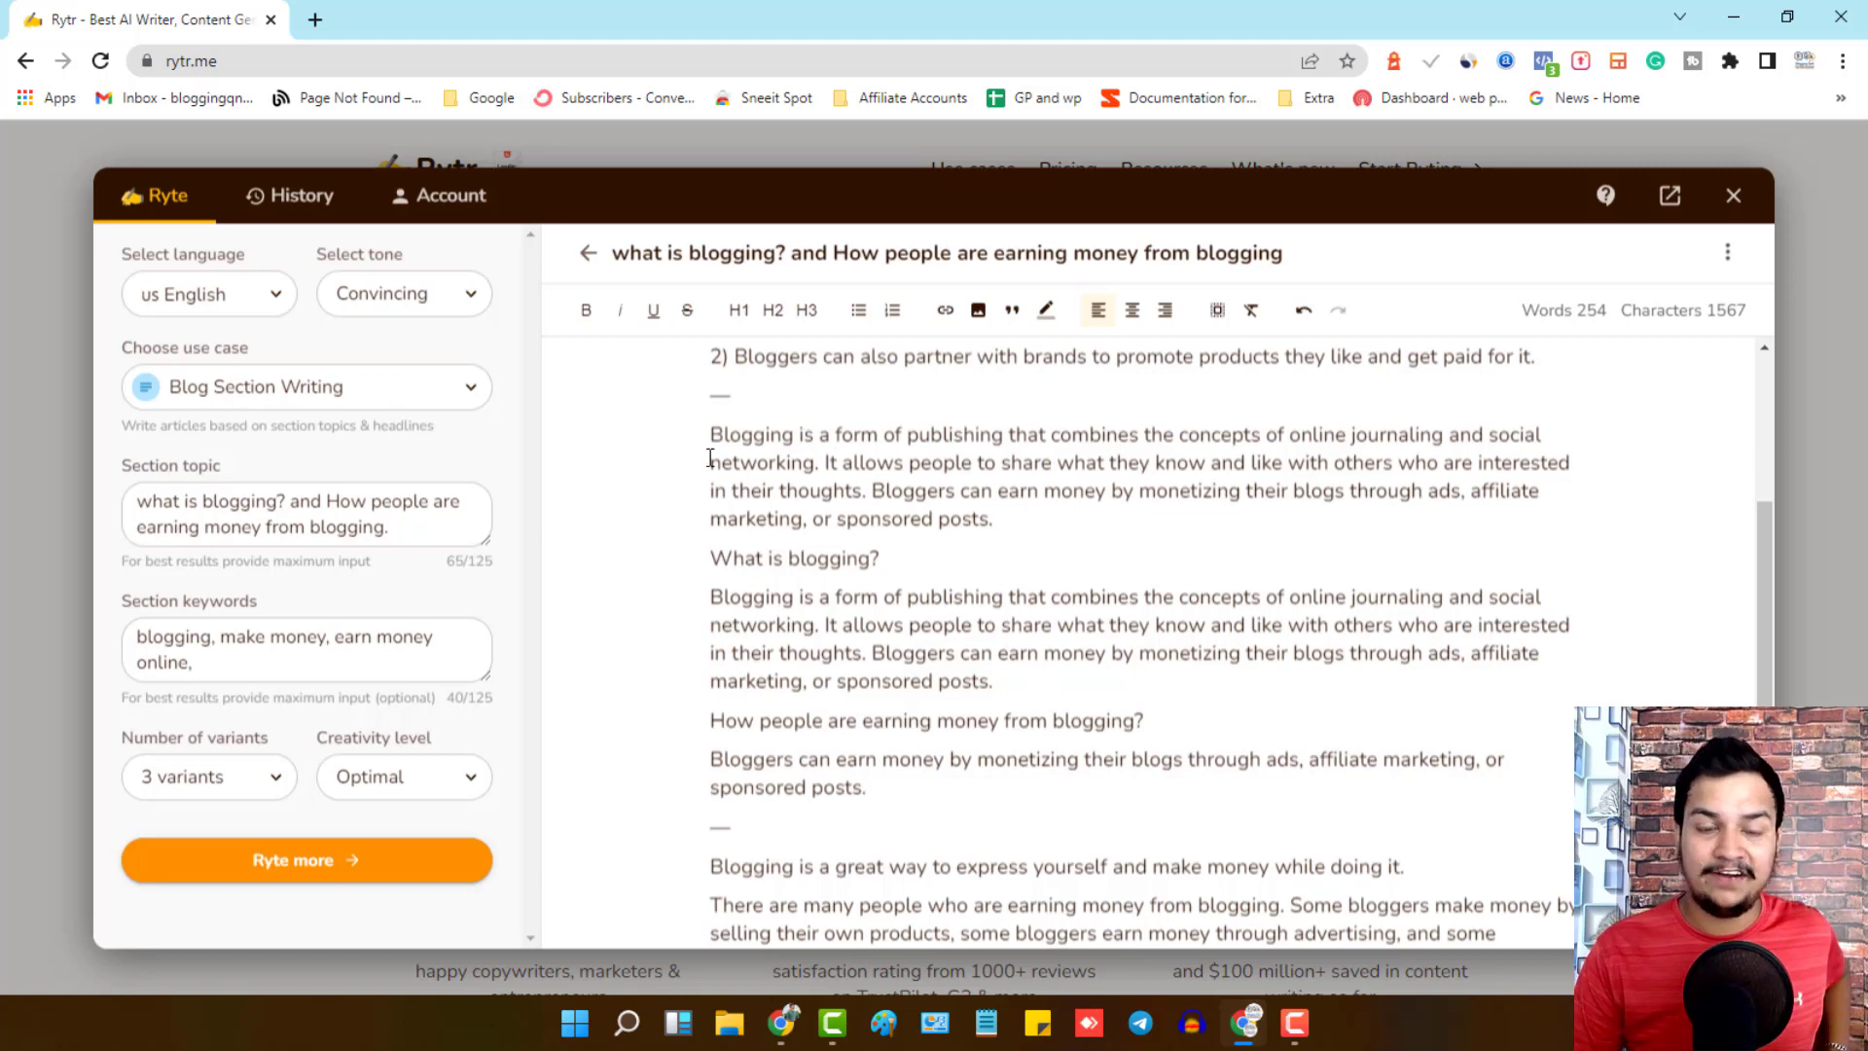
{"action": "scroll", "coordinate": [711, 452], "scroll_direction": "up", "scroll_amount": 2}
{"action": "left_click_drag", "start_coordinate": [710, 413], "coordinate": [939, 551]}
{"action": "left_click", "coordinate": [1608, 314]}
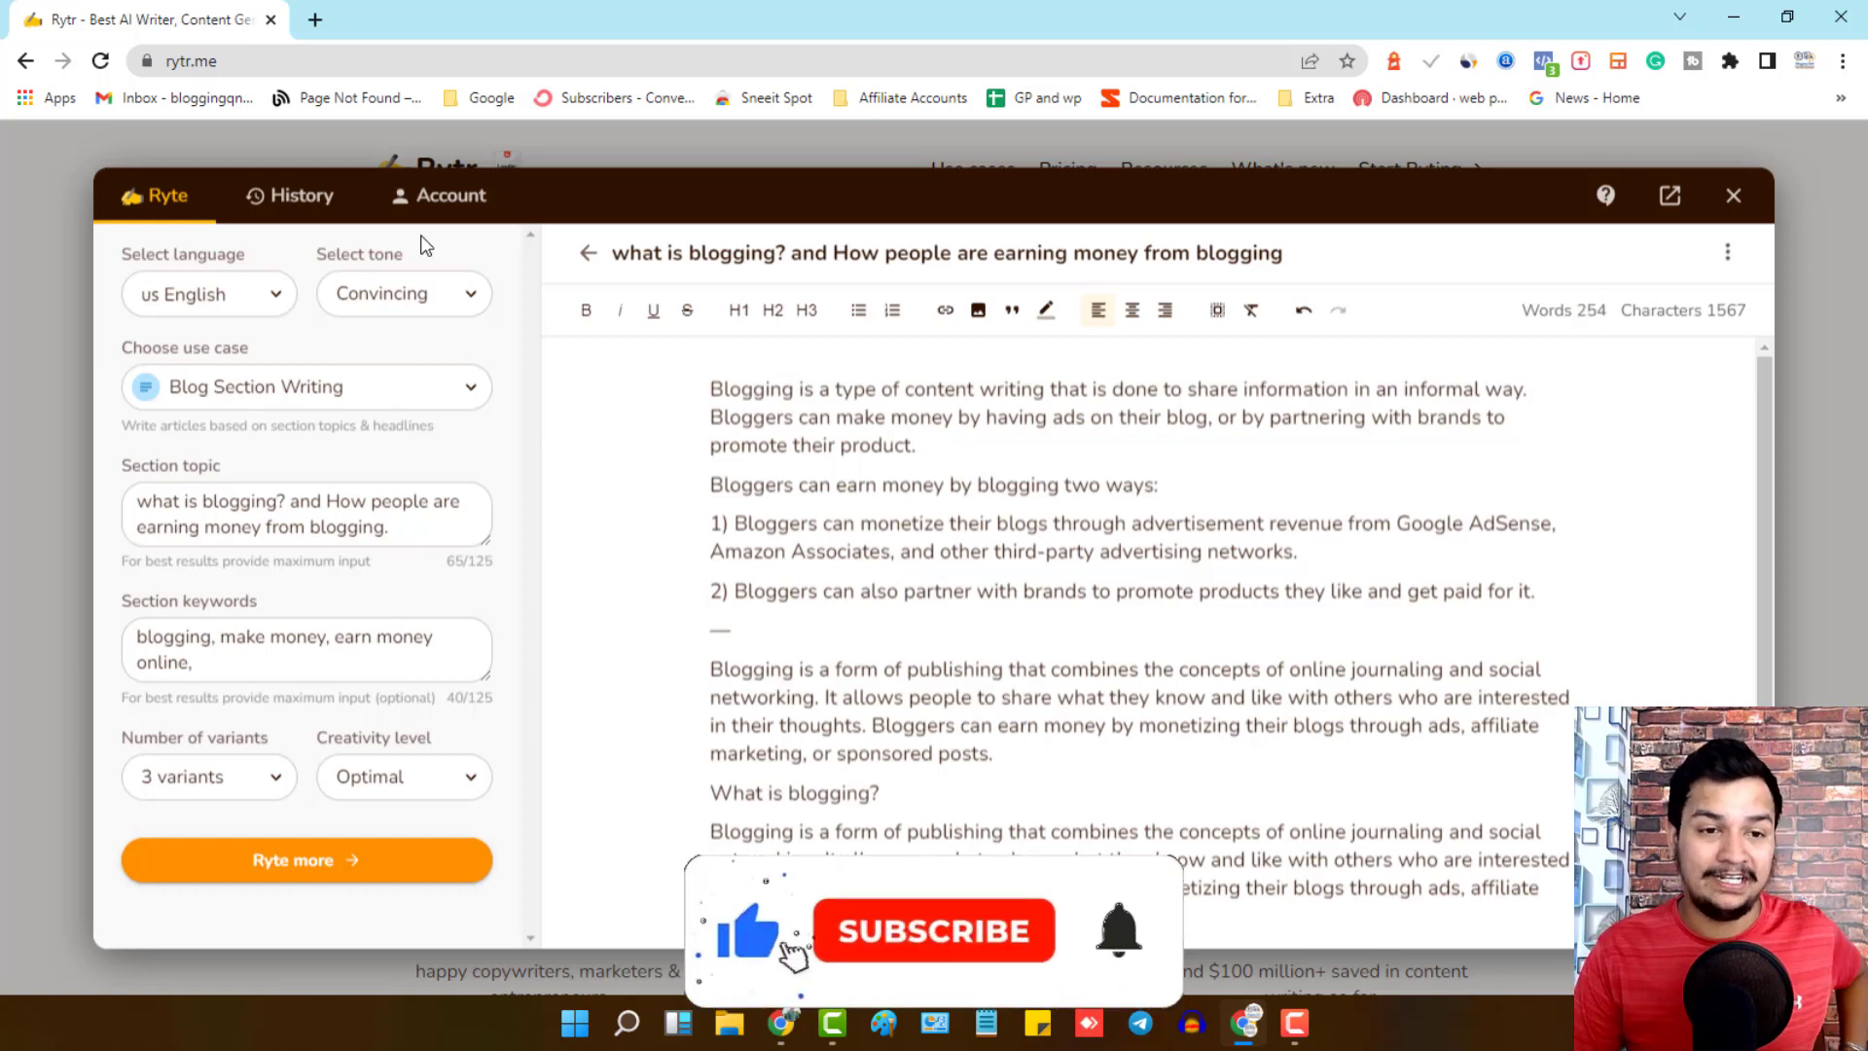
Check the 1.7K/5K credits used on the Account page, then close the Rytr app window
{"action": "left_click", "coordinate": [438, 195]}
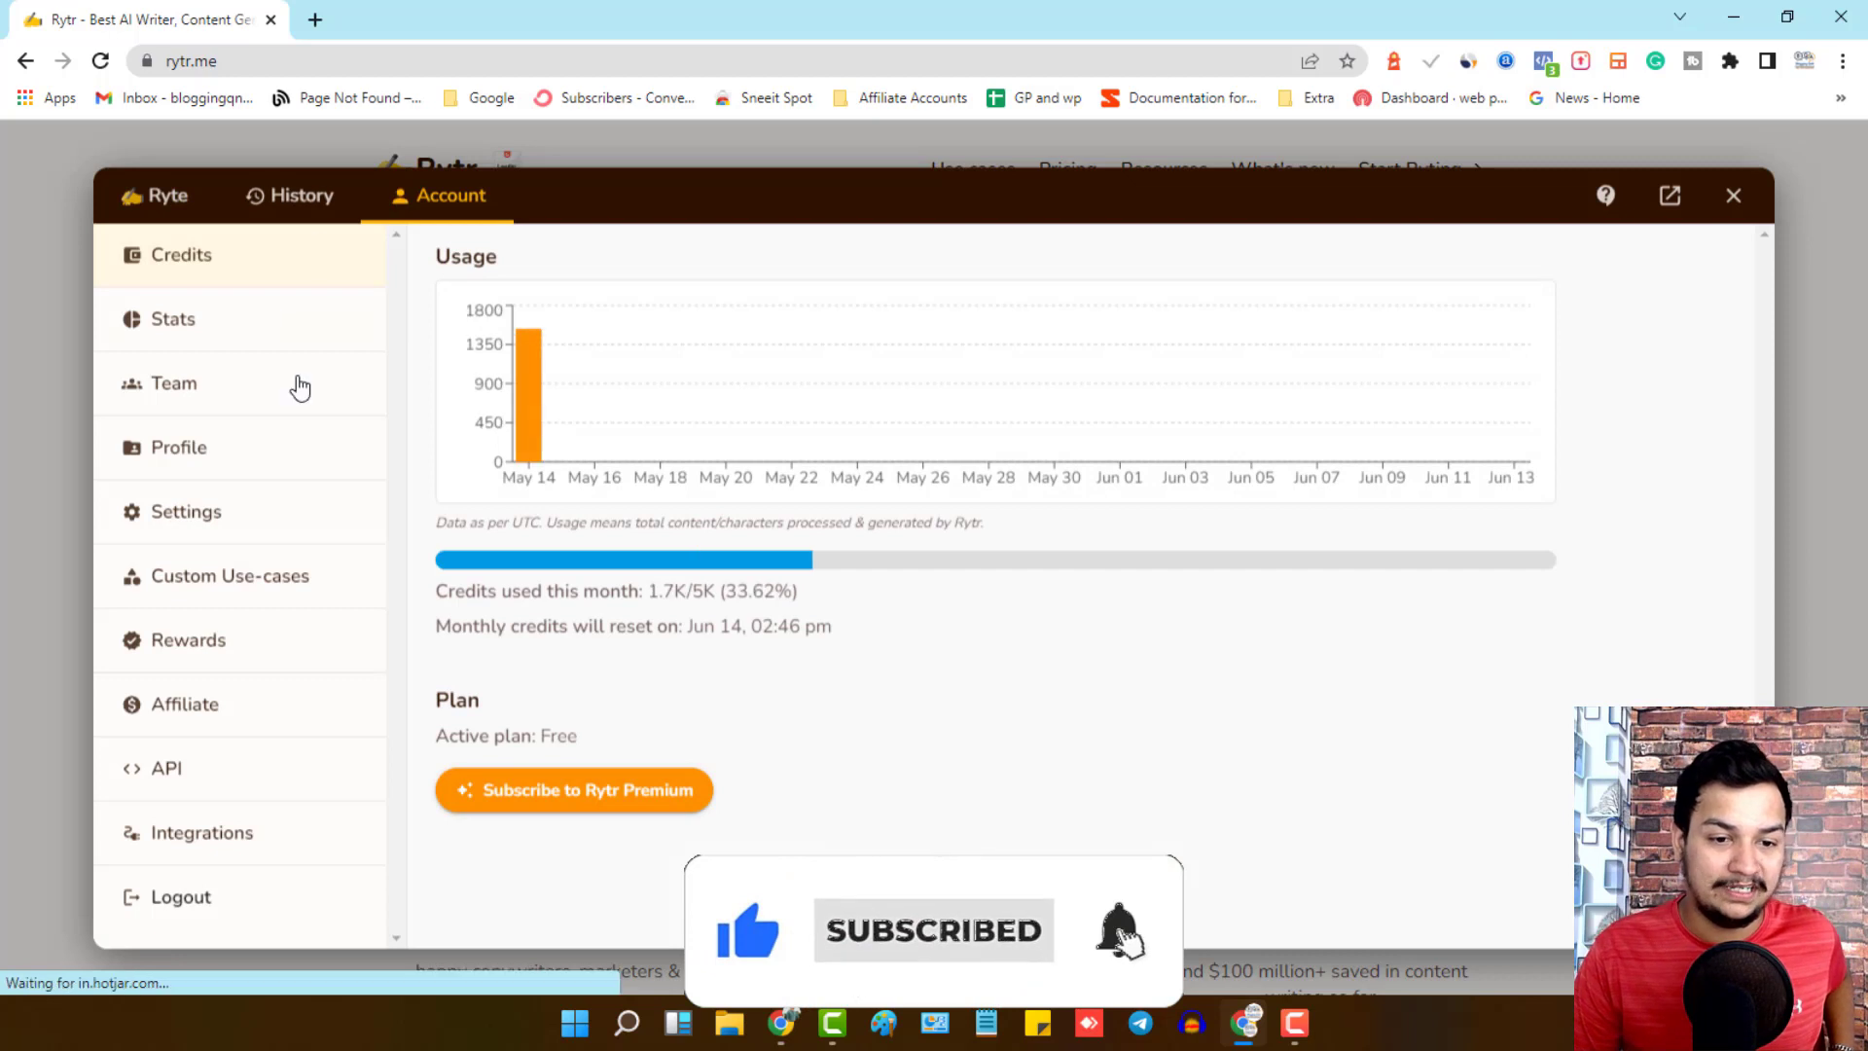
{"action": "mouse_move", "coordinate": [649, 596]}
{"action": "left_mouse_down"}
{"action": "mouse_move", "coordinate": [821, 593]}
{"action": "mouse_move", "coordinate": [640, 598]}
{"action": "left_mouse_up"}
{"action": "left_click", "coordinate": [821, 594]}
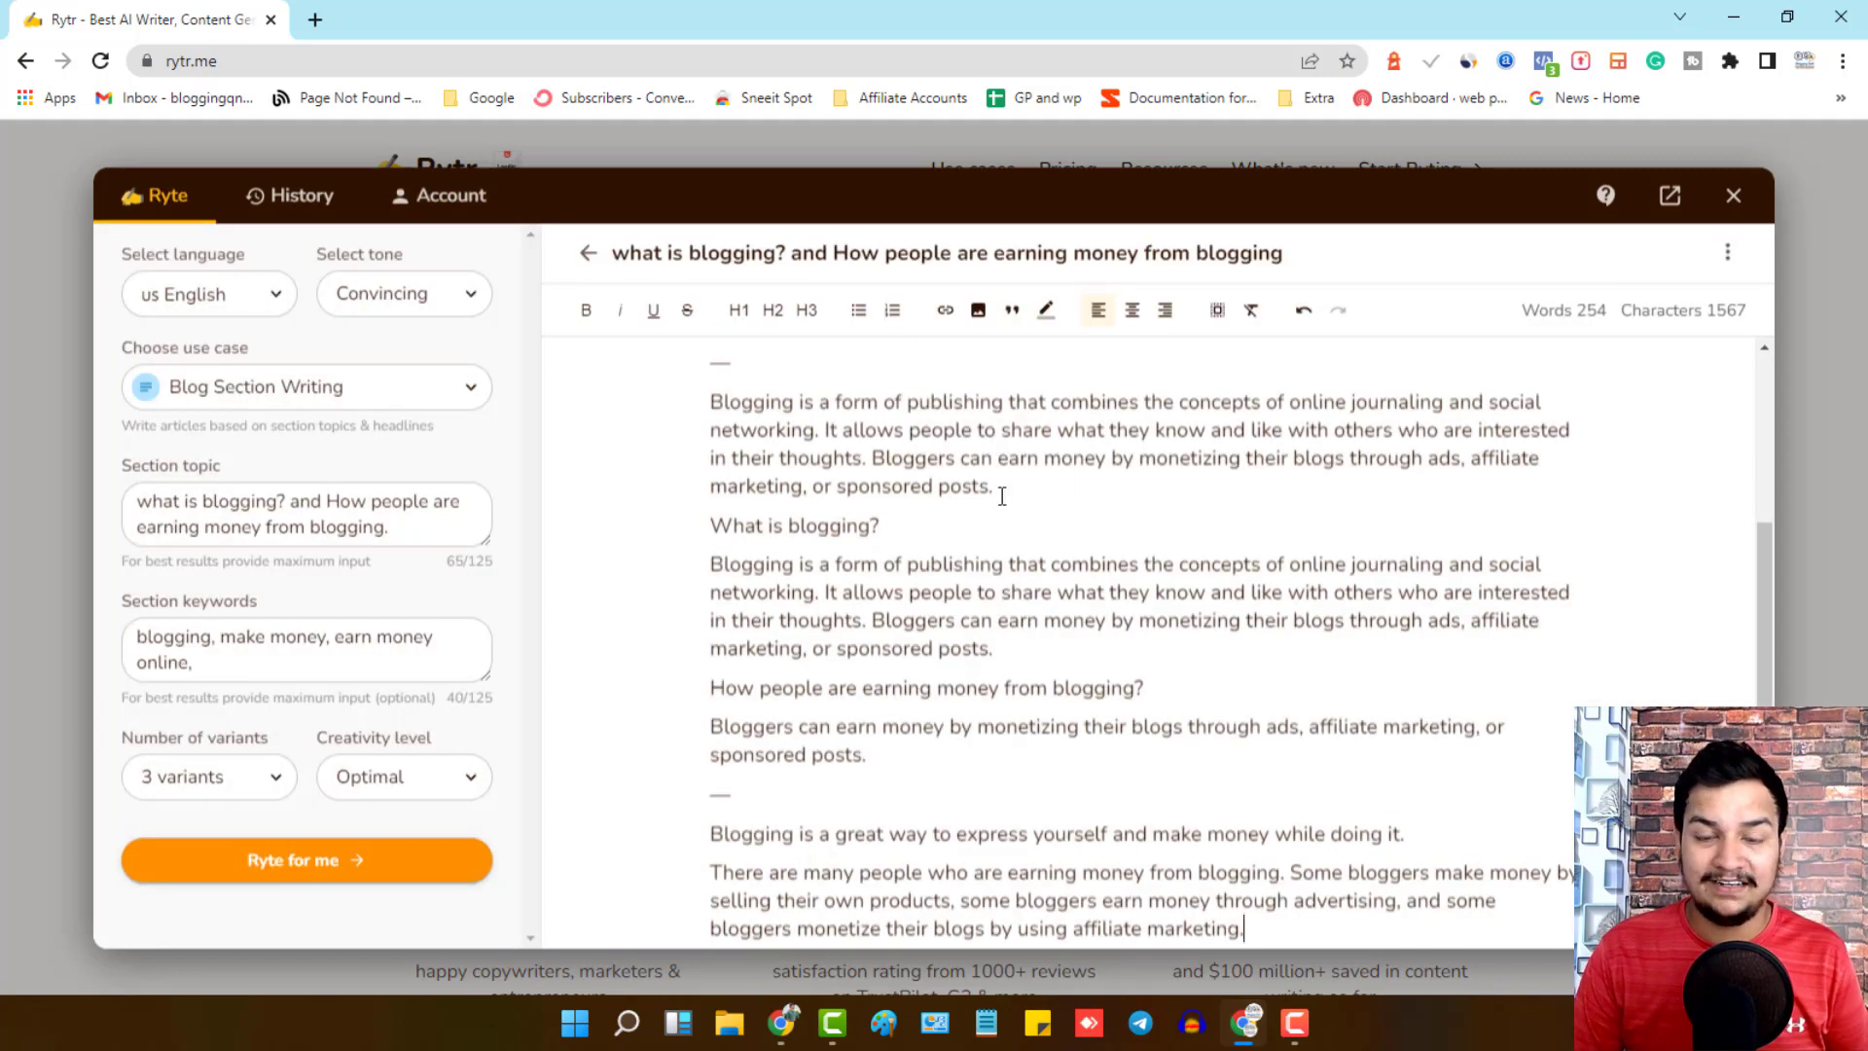
{"action": "scroll", "coordinate": [997, 501], "scroll_direction": "down", "scroll_amount": 1}
{"action": "scroll", "coordinate": [992, 512], "scroll_direction": "up", "scroll_amount": 3}
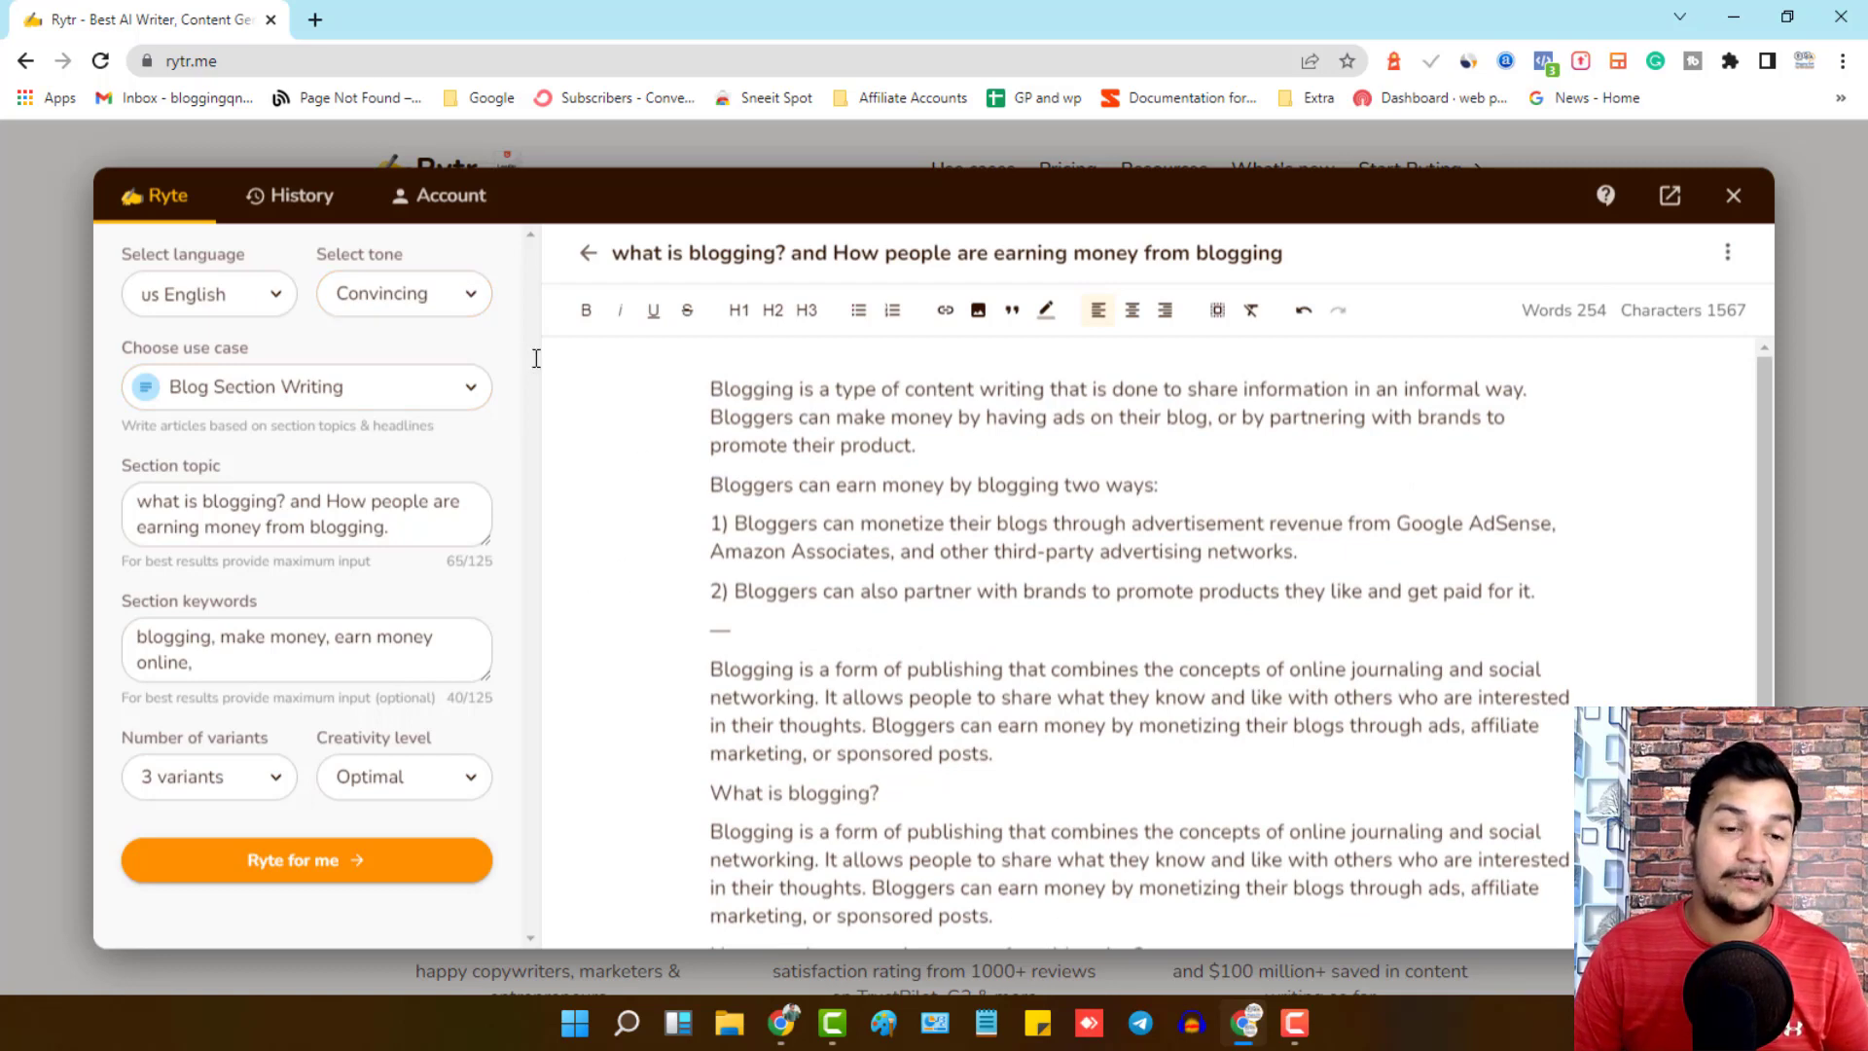
{"action": "left_click", "coordinate": [449, 215]}
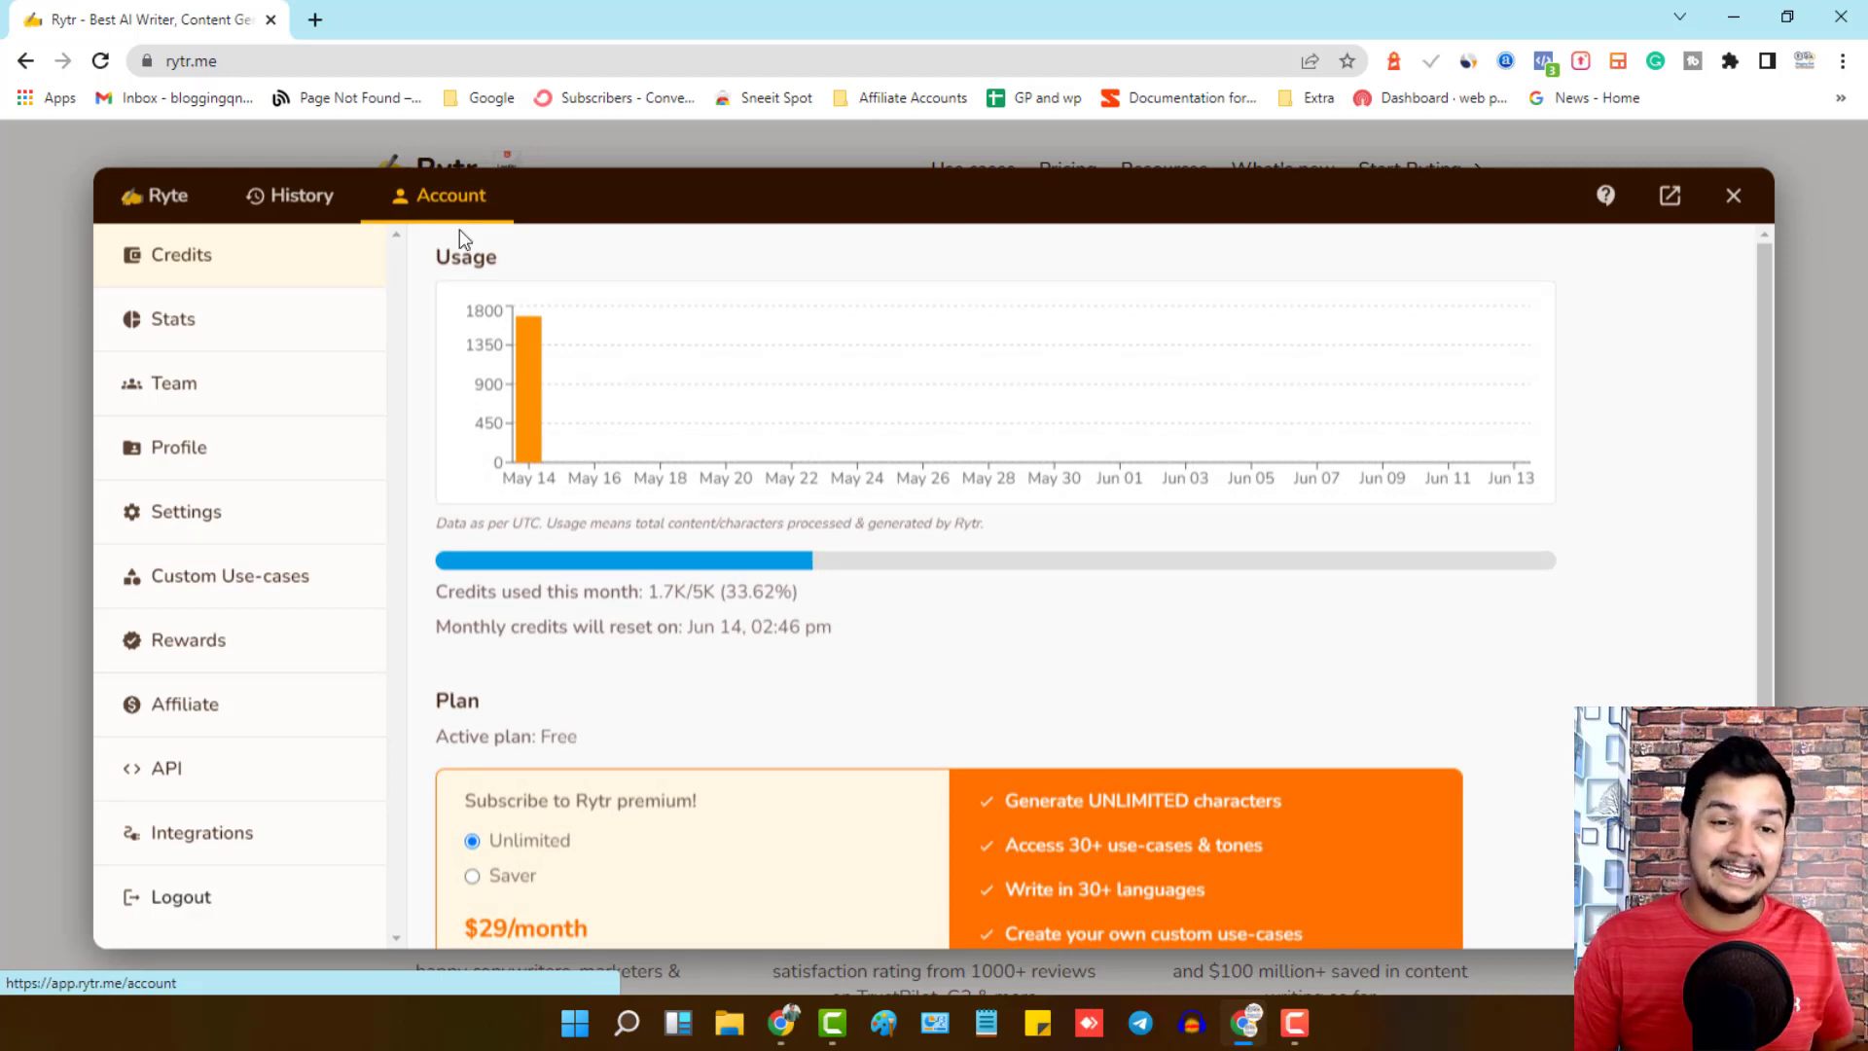
{"action": "left_click", "coordinate": [1734, 197]}
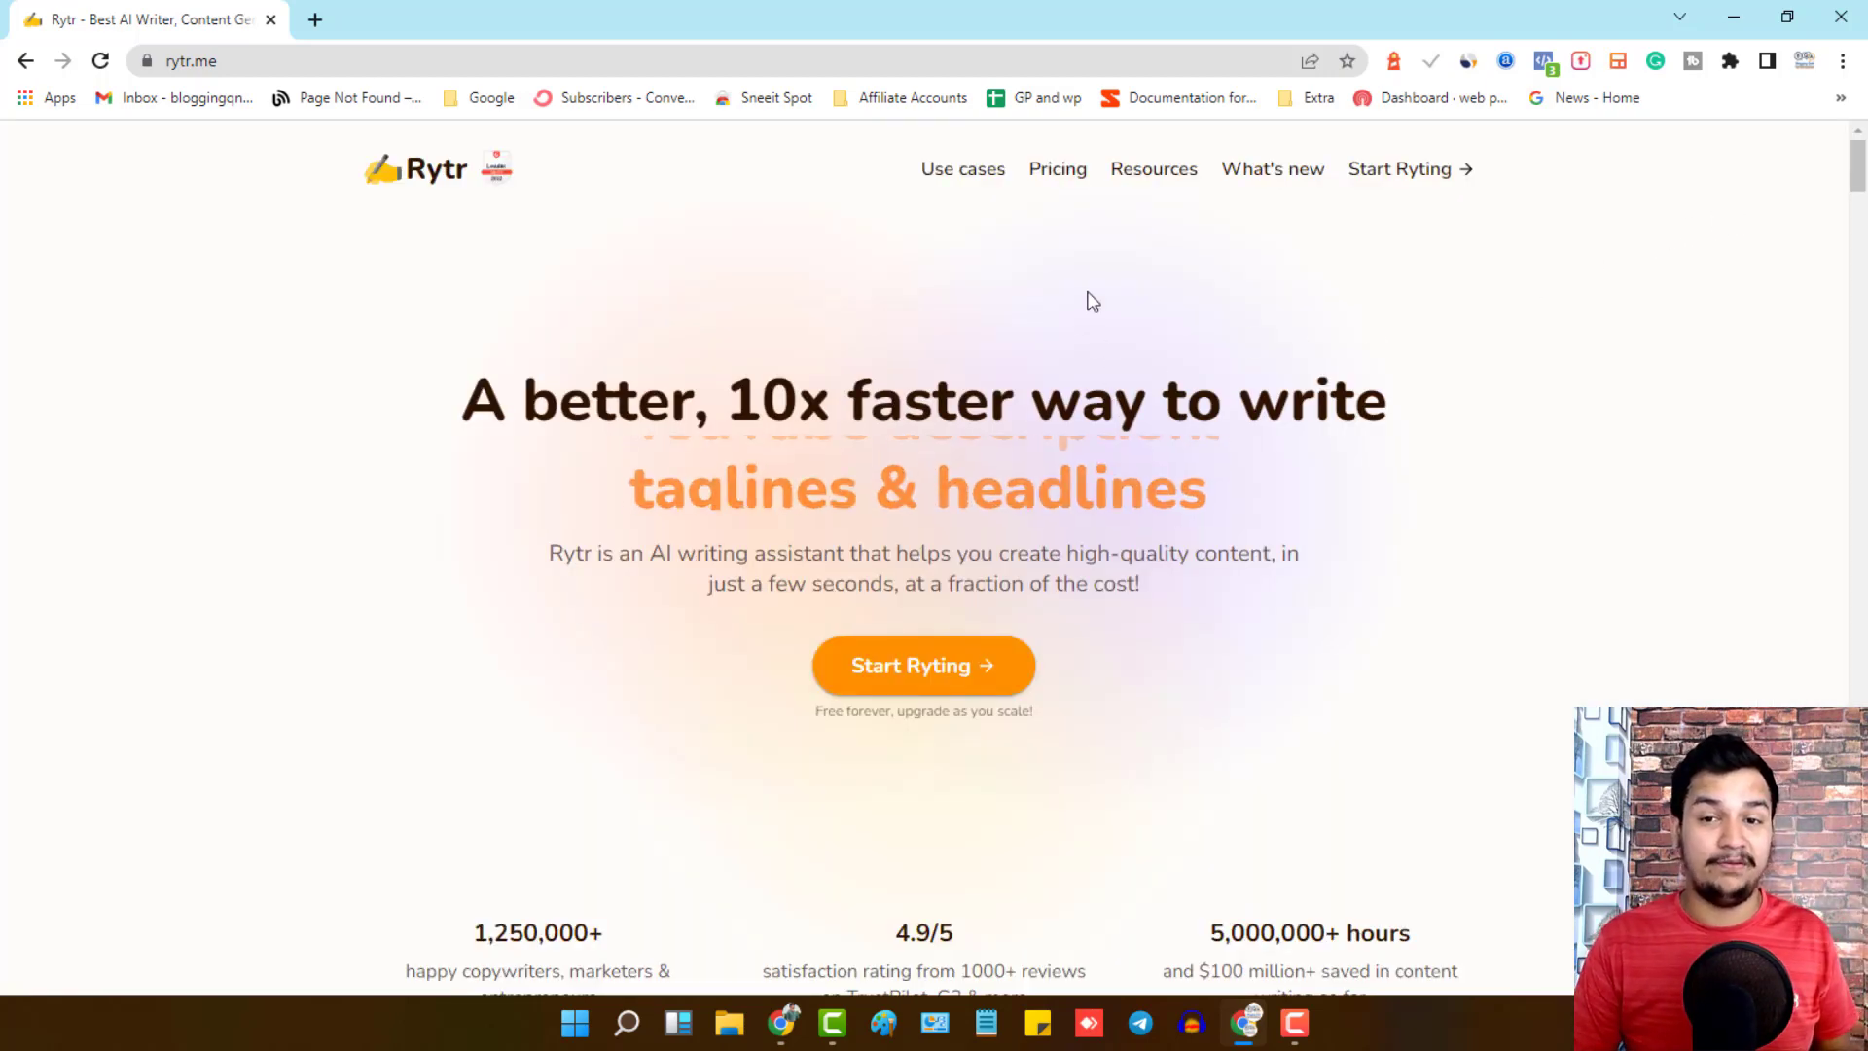
Go to the pricing section and highlight the unlimited characters feature
{"action": "left_click", "coordinate": [1057, 169]}
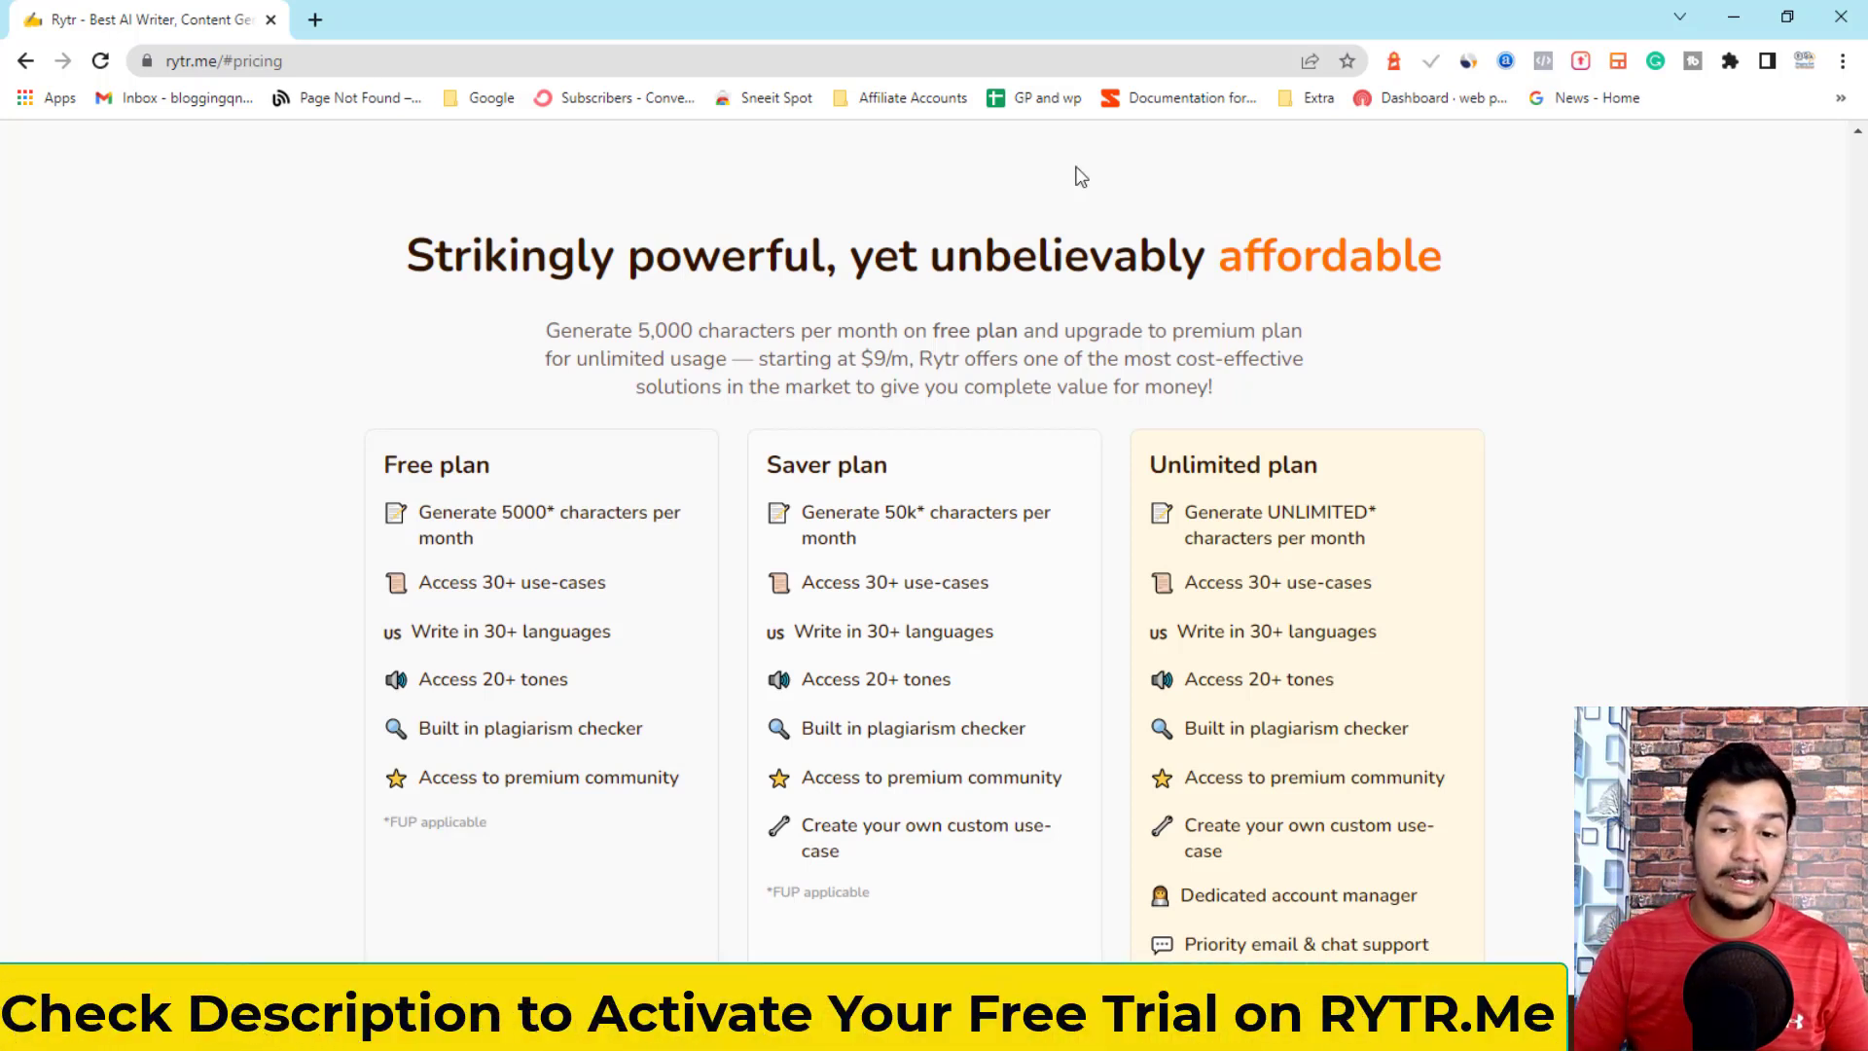
{"action": "scroll", "coordinate": [1456, 483], "scroll_direction": "down", "scroll_amount": 1}
{"action": "scroll", "coordinate": [1451, 484], "scroll_direction": "down", "scroll_amount": 1}
{"action": "left_click_drag", "start_coordinate": [1147, 230], "coordinate": [1250, 583]}
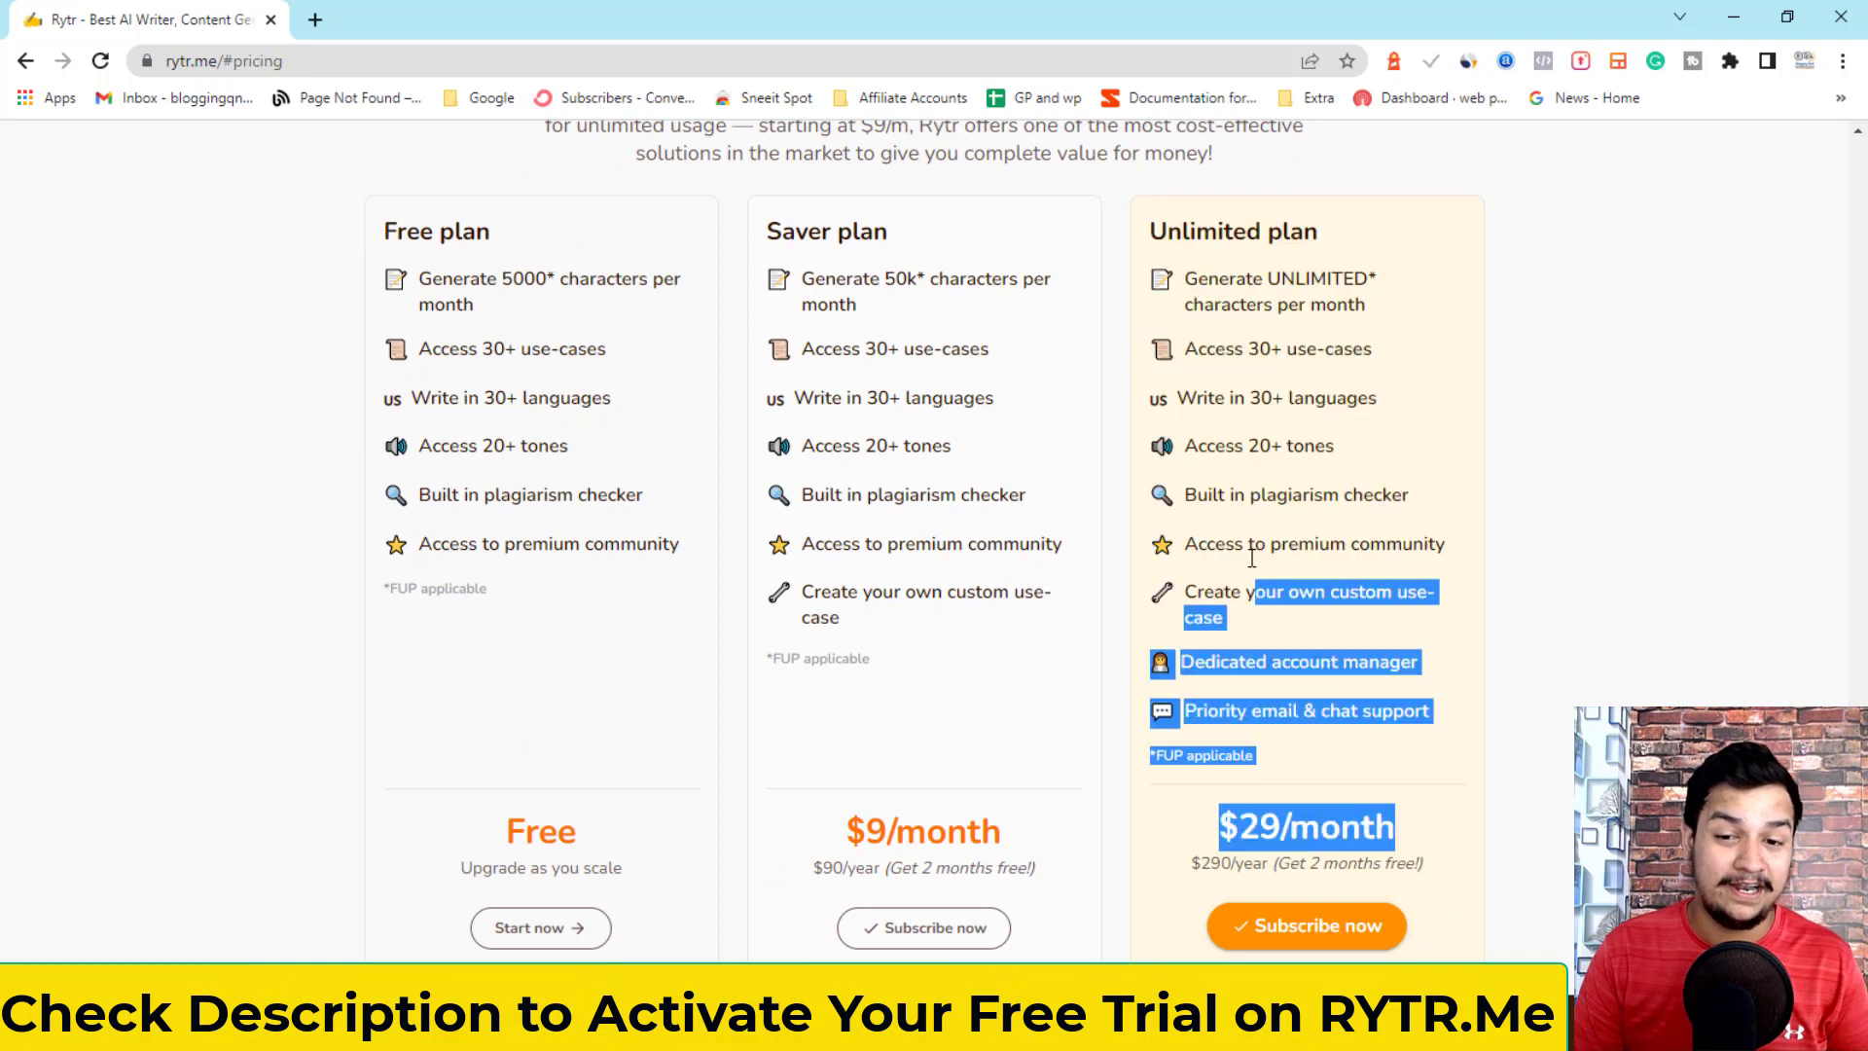
{"action": "left_click", "coordinate": [1263, 395]}
{"action": "left_click_drag", "start_coordinate": [1186, 269], "coordinate": [1432, 314]}
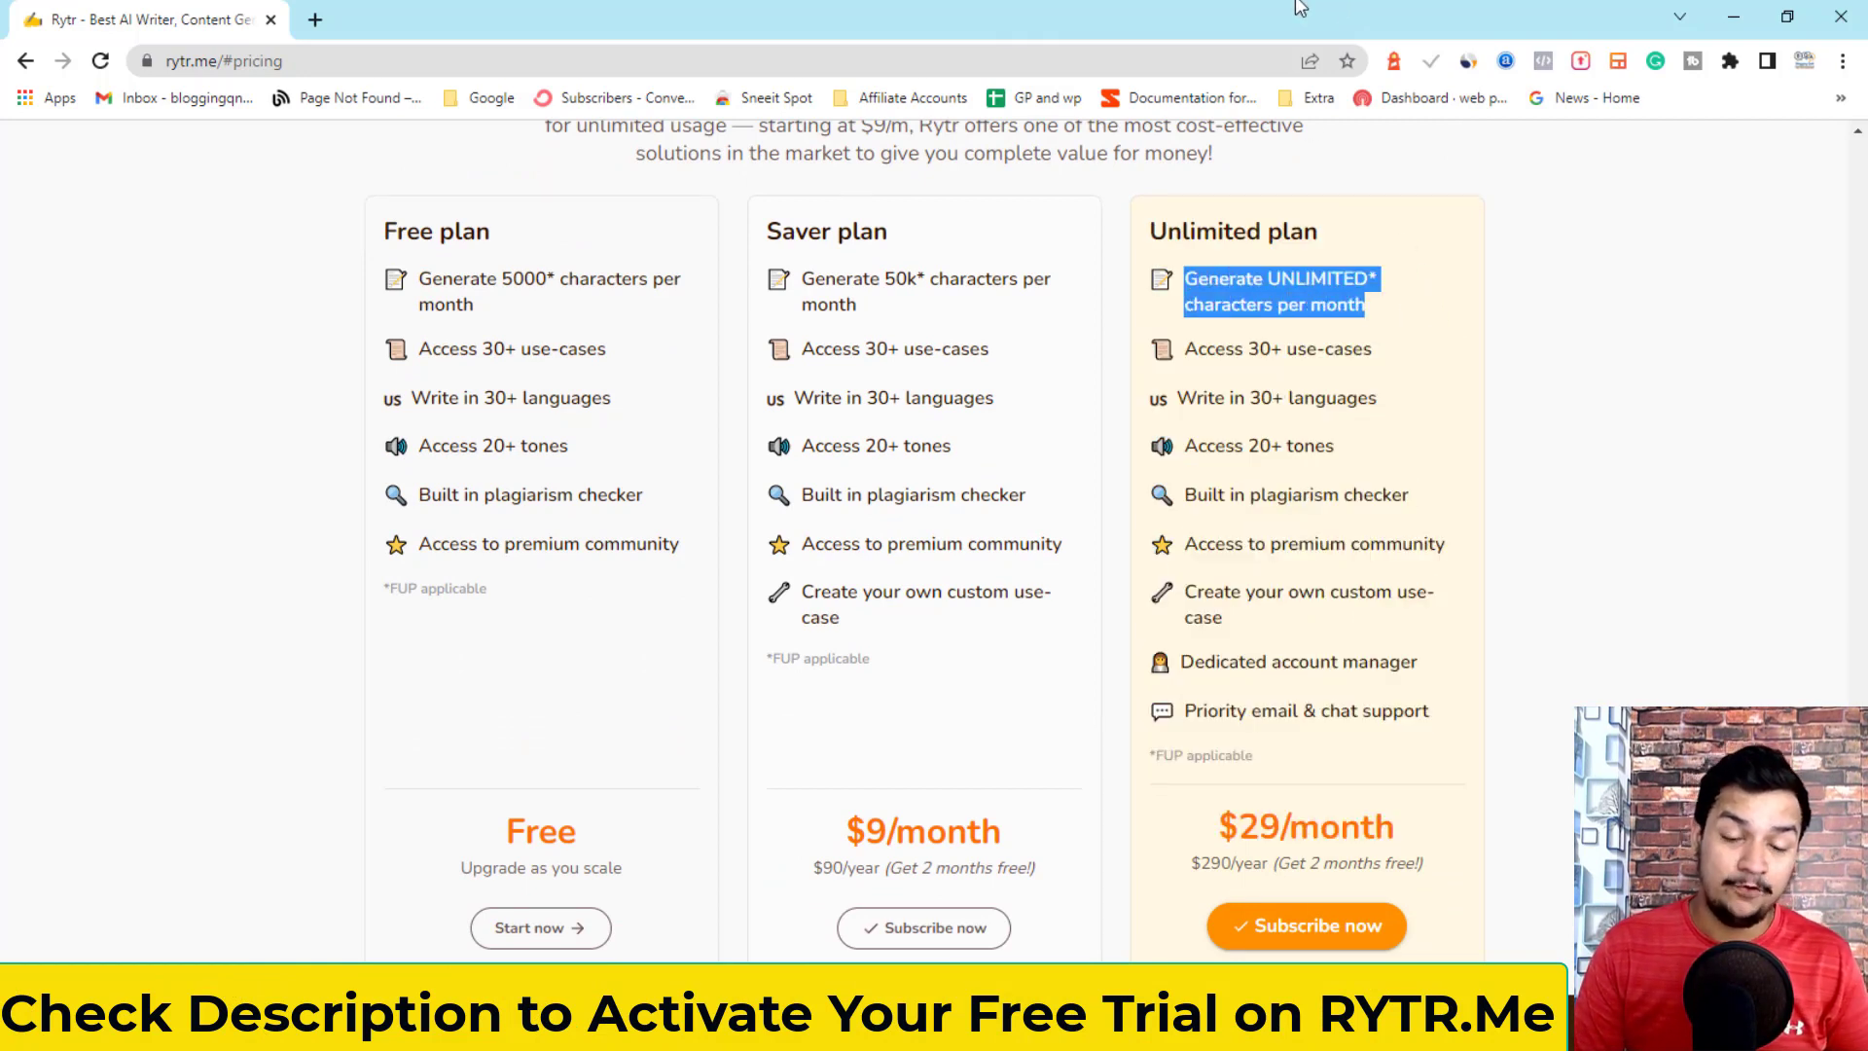
Compare the Saver $9/month and Unlimited $29/month prices and the Free plan's features
{"action": "triple_click", "coordinate": [879, 839]}
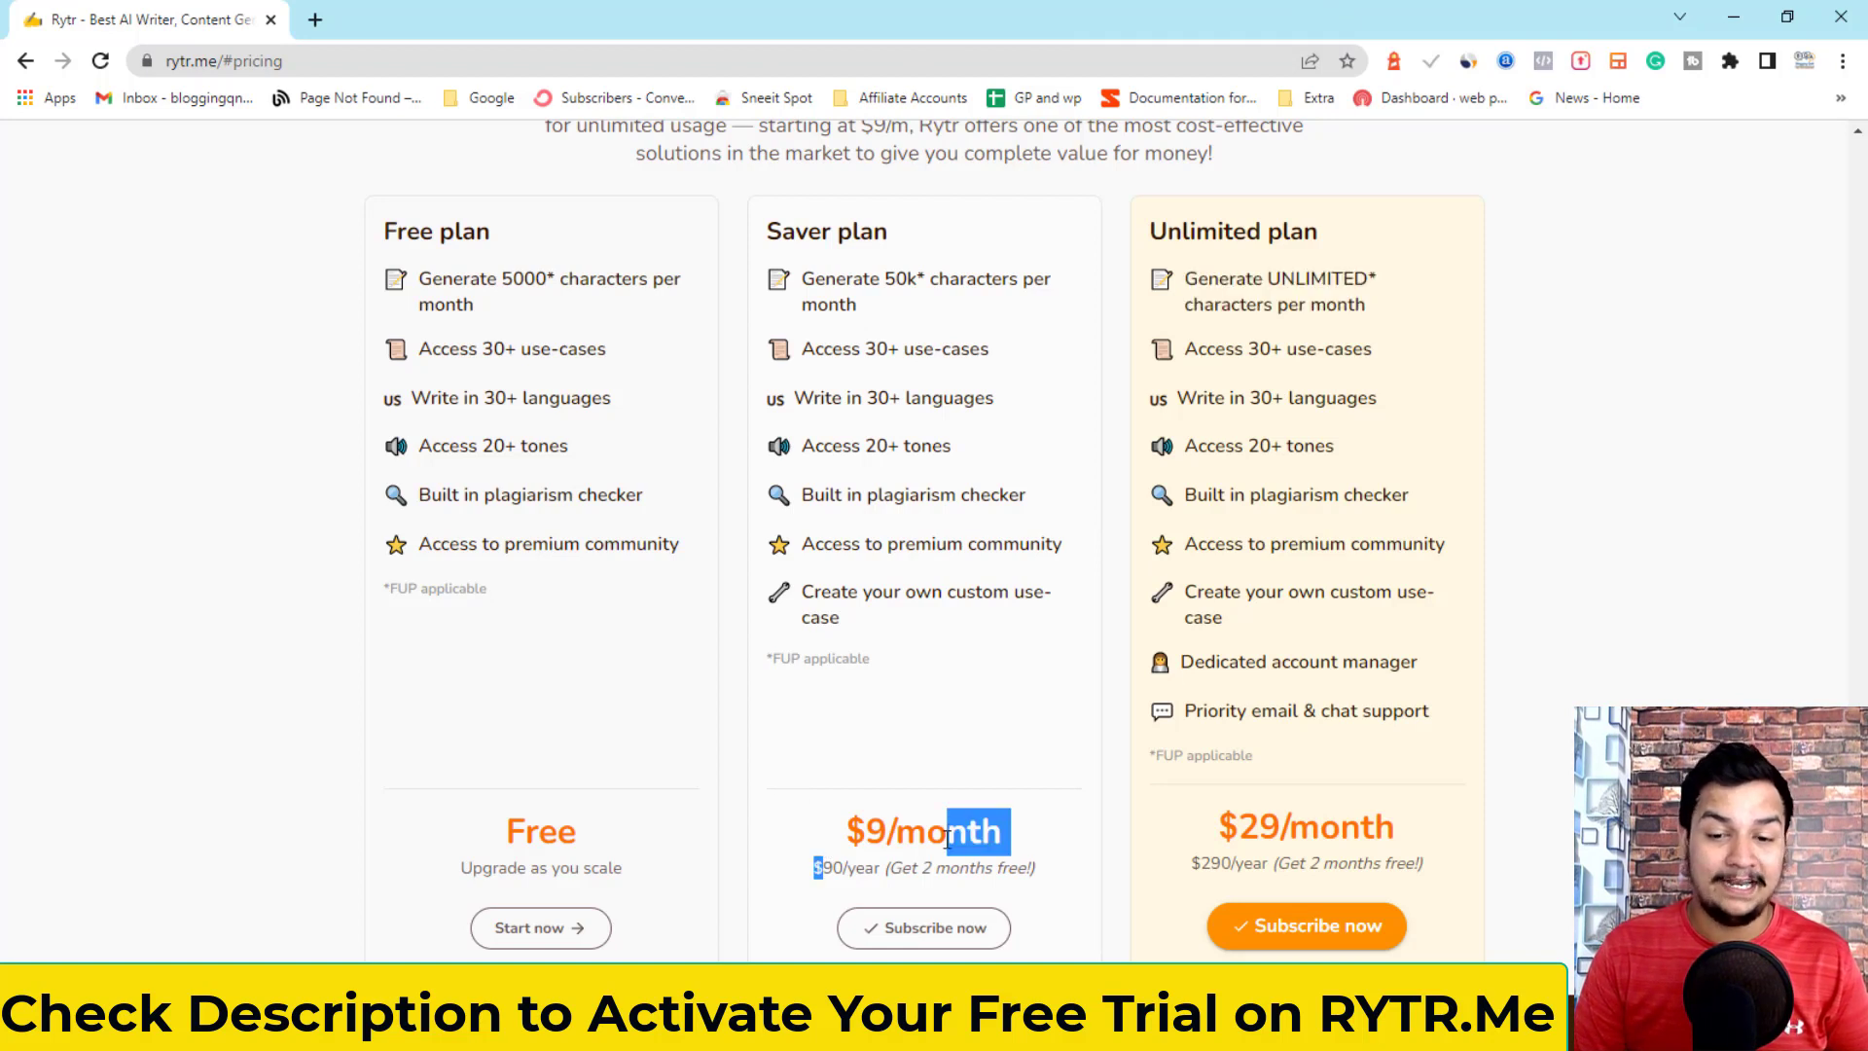
{"action": "left_click", "coordinate": [1269, 378]}
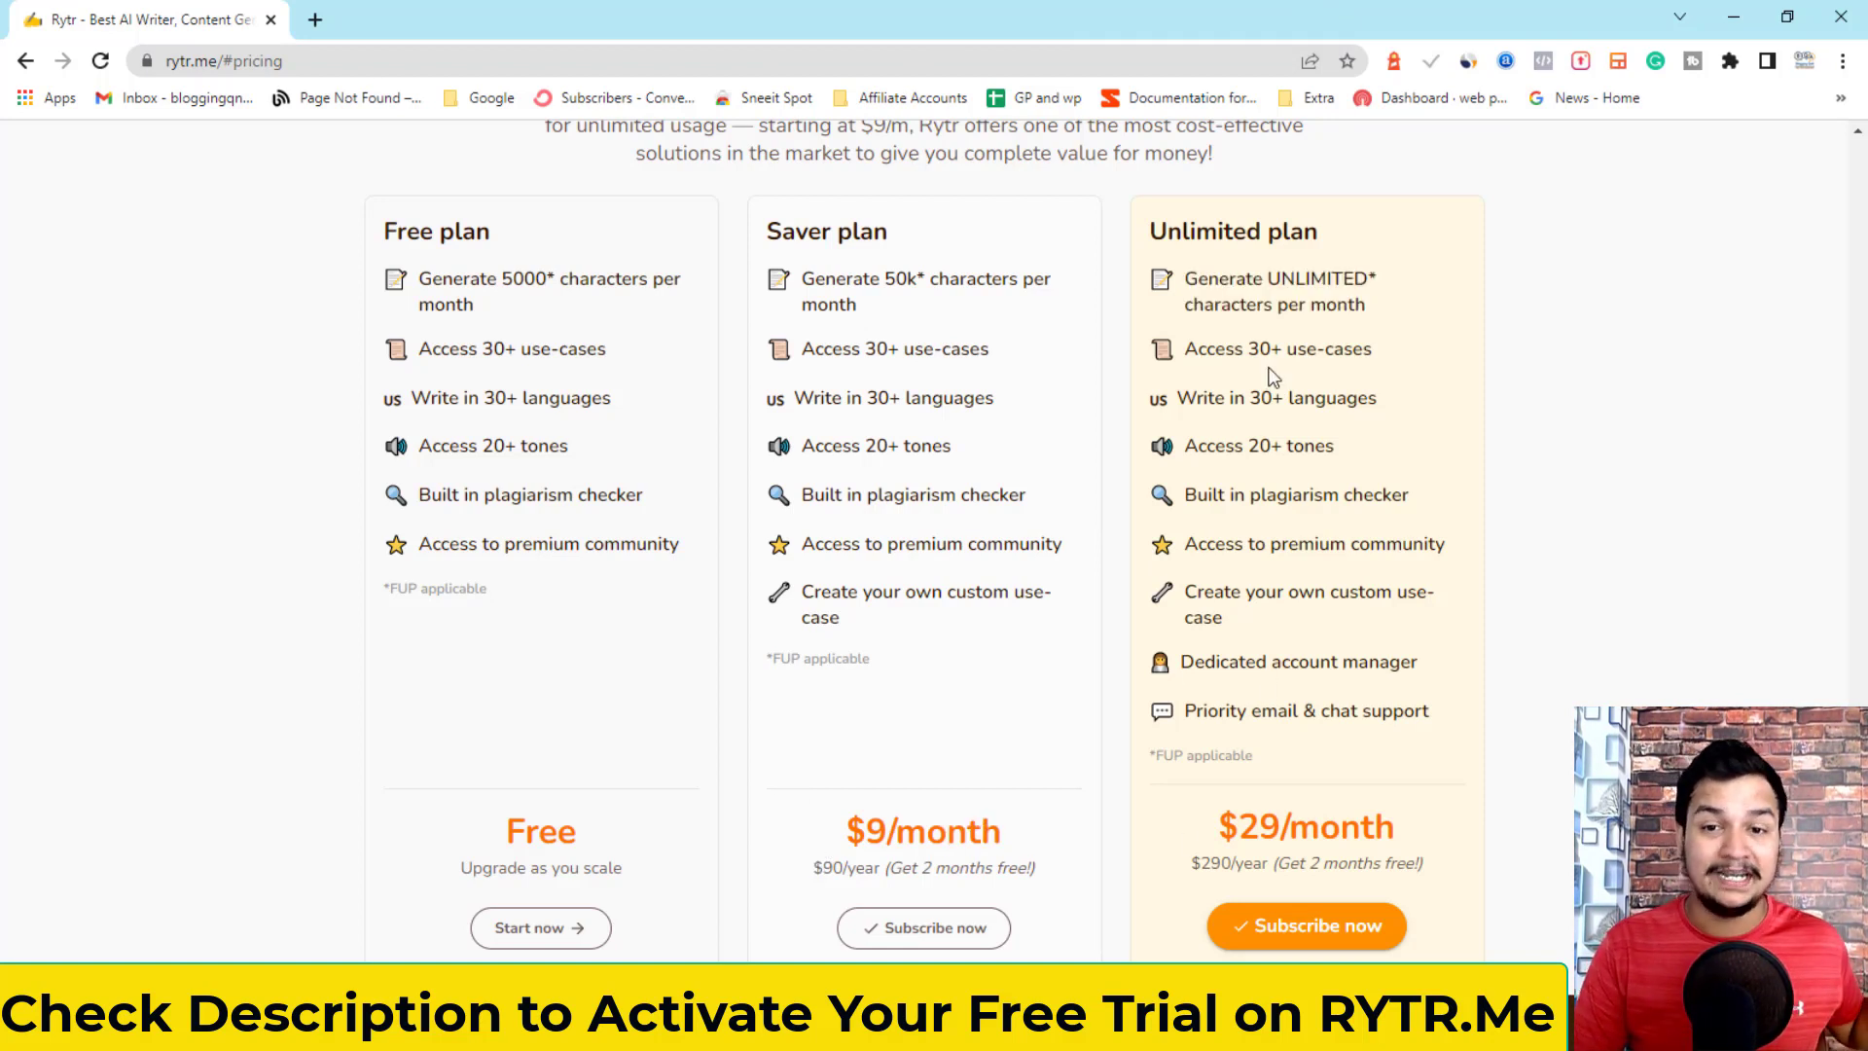
{"action": "left_click_drag", "start_coordinate": [1226, 813], "coordinate": [1401, 833]}
{"action": "left_click_drag", "start_coordinate": [419, 278], "coordinate": [708, 578]}
{"action": "left_click", "coordinate": [688, 529]}
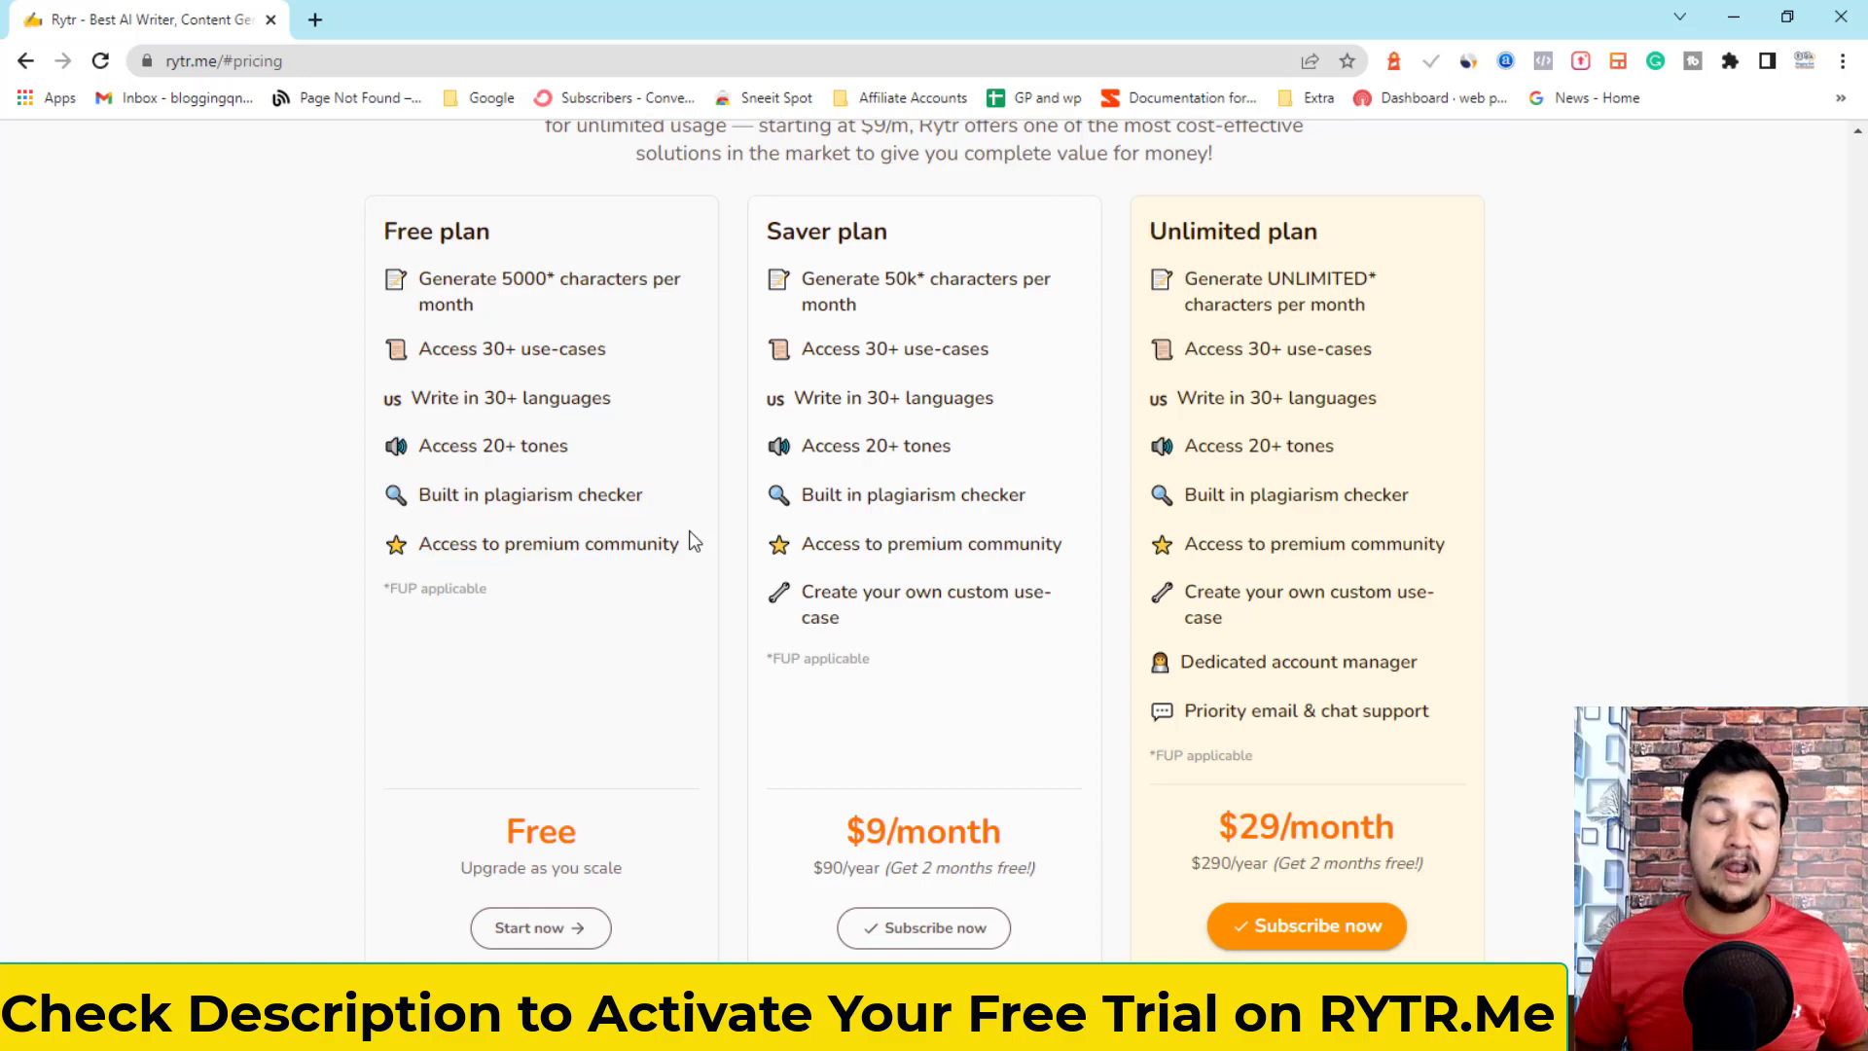